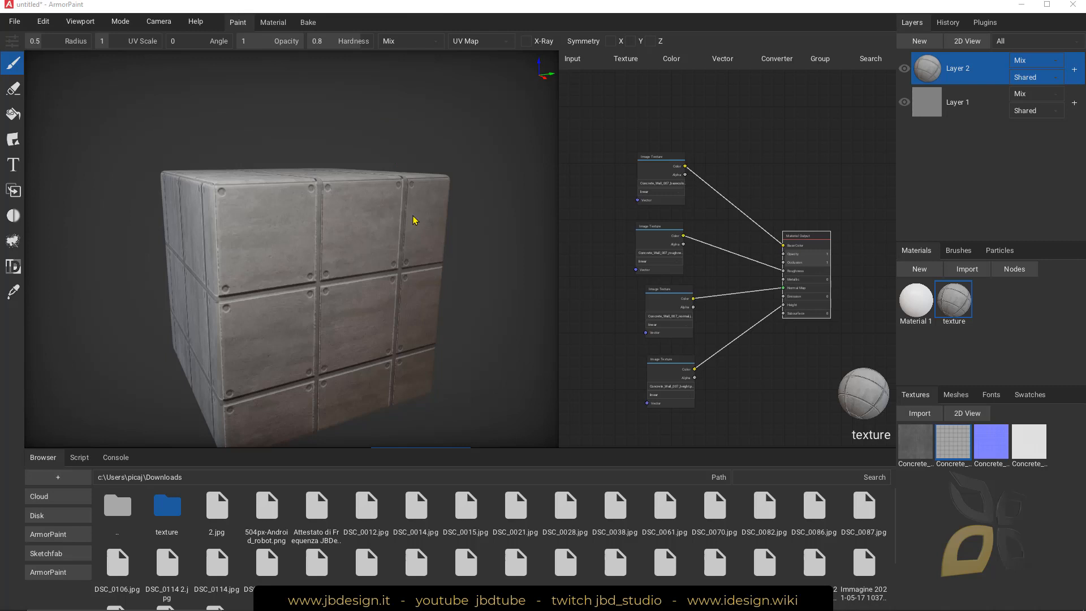
Switch to the YouTube browser window and search the jbdtube channel for "armorpaint install".
{"action": "mouse_move", "coordinate": [362, 609]}
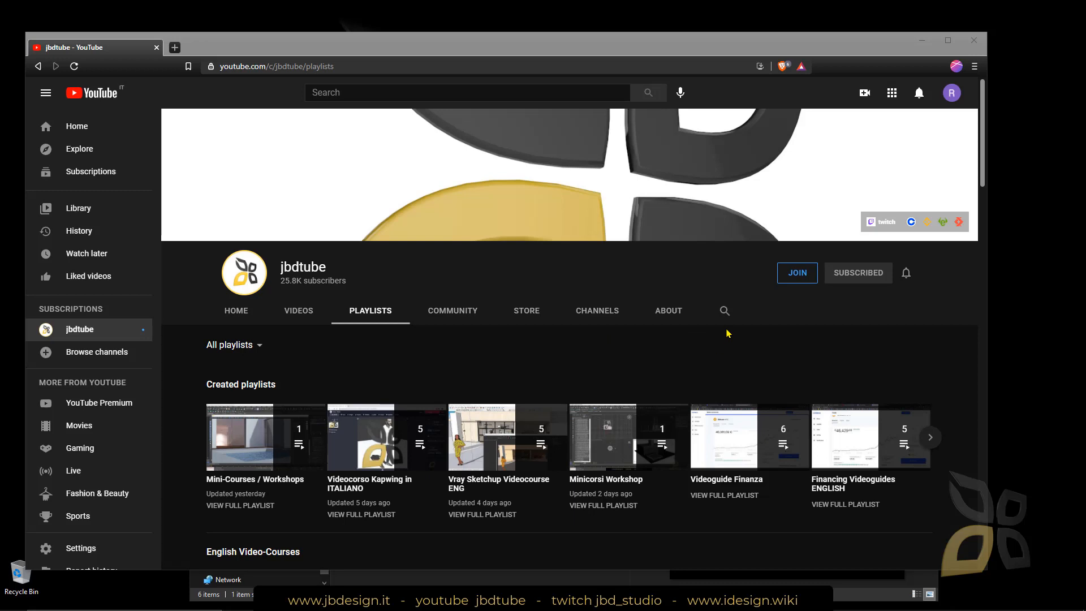
{"action": "left_click", "coordinate": [724, 310]}
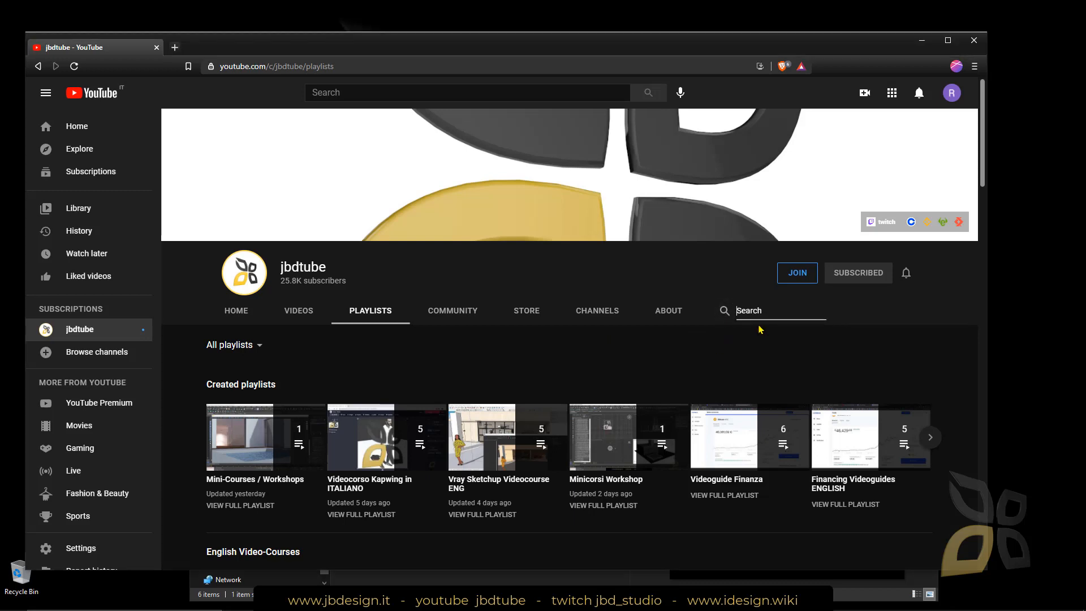
{"action": "type", "text": "amo"}
{"action": "type", "text": "rpaint in"}
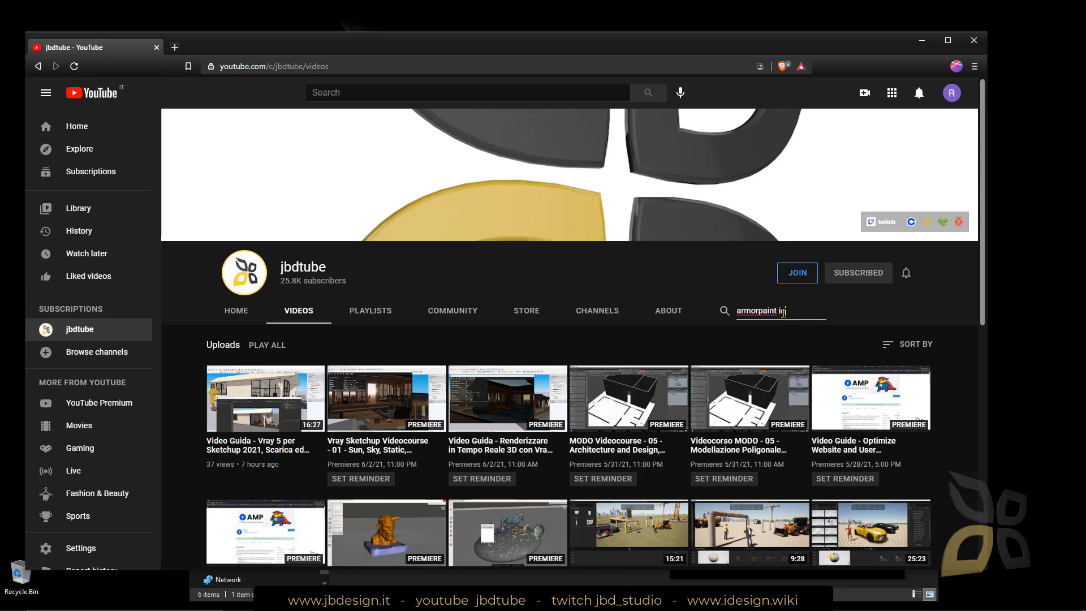
{"action": "type", "text": "stall"}
{"action": "key", "text": "Return"}
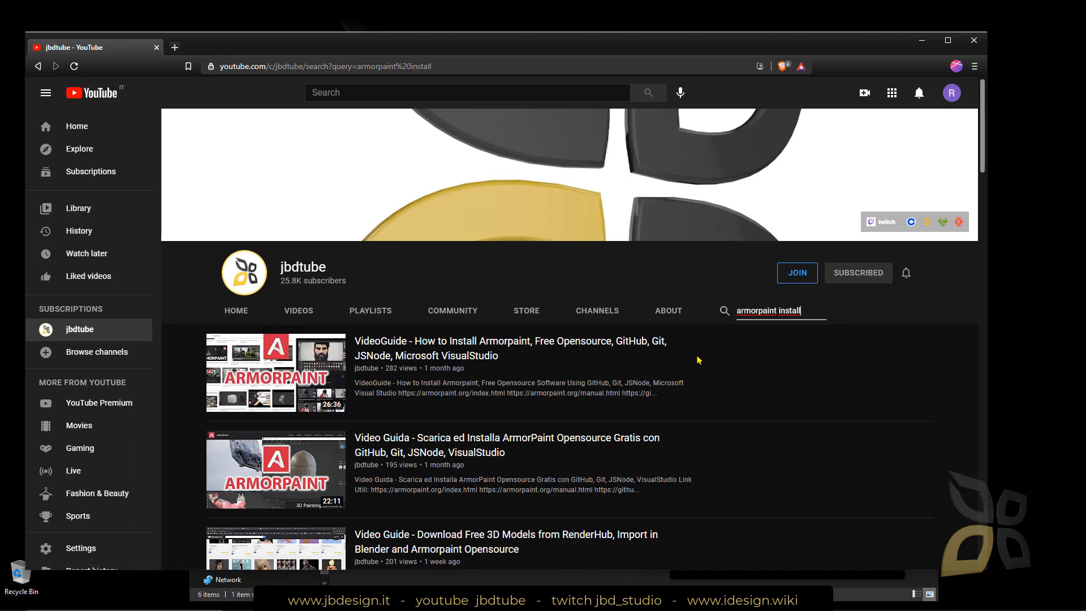
Browse the channel's playlists to find the ArmorPaint Videocourse ENGLISH among the English Video-Courses.
{"action": "left_click", "coordinate": [368, 311]}
{"action": "scroll", "coordinate": [512, 389], "scroll_direction": "down", "scroll_amount": 1}
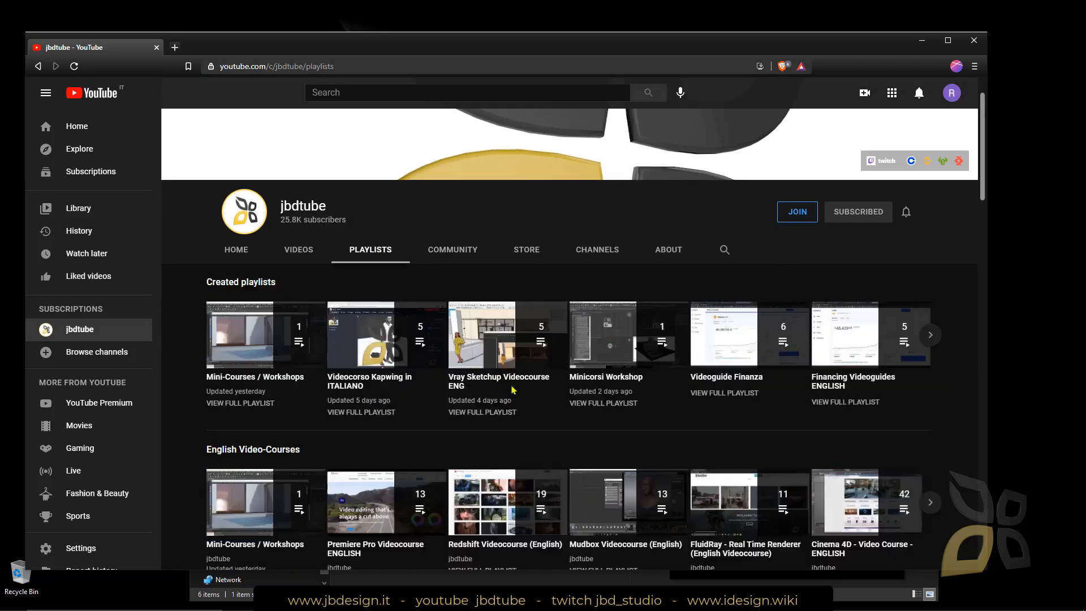
{"action": "scroll", "coordinate": [513, 389], "scroll_direction": "down", "scroll_amount": 3}
{"action": "left_click", "coordinate": [930, 322]}
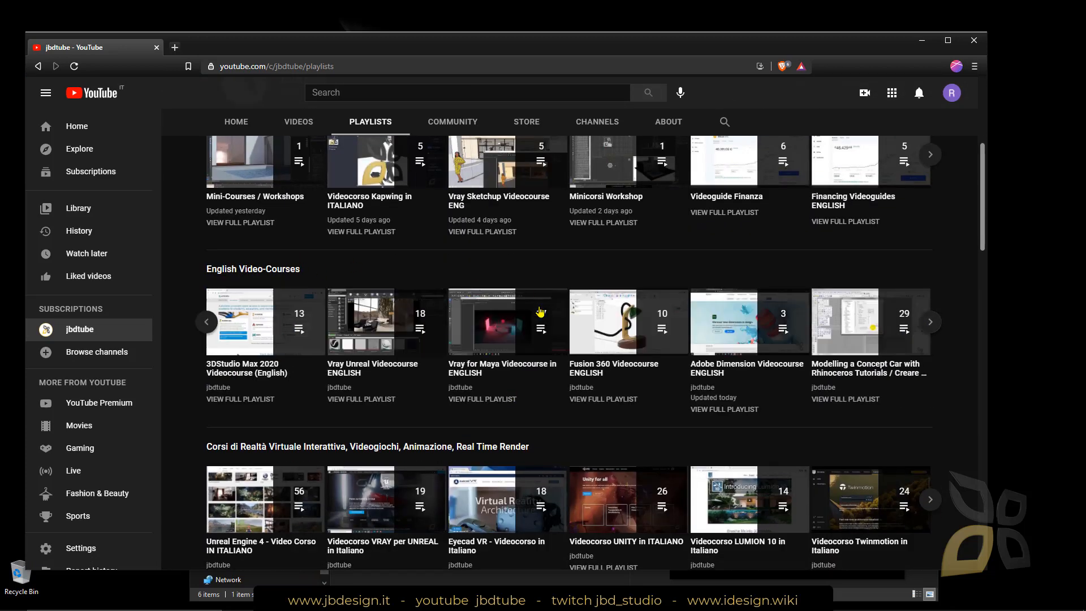
{"action": "left_click", "coordinate": [930, 325]}
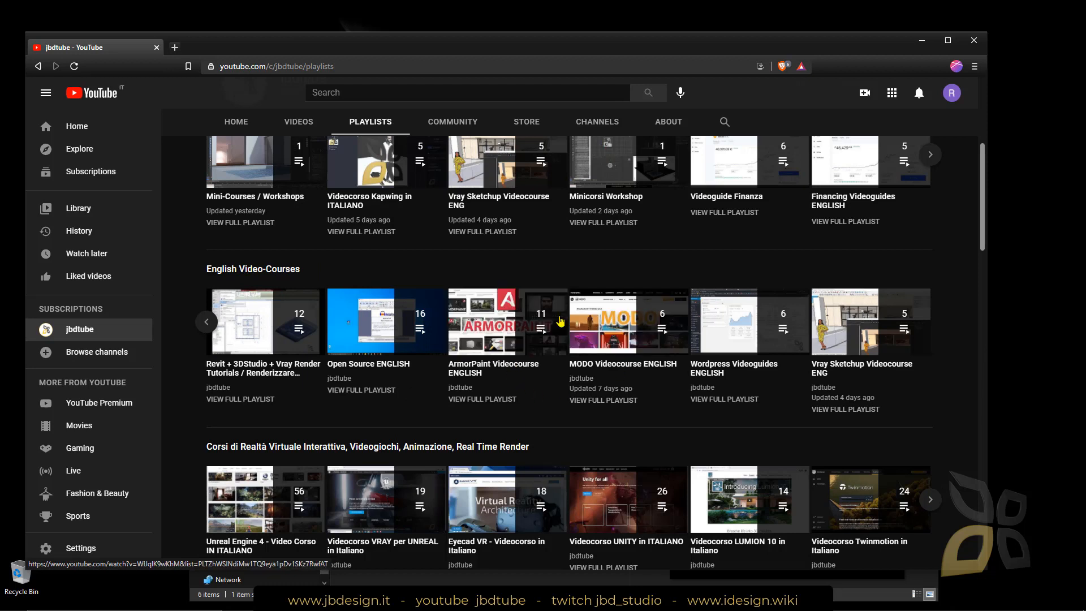
Switch to the texture folder in File Explorer and preview the Concrete_Wall_007 roughness, ambient occlusion, base color and height maps.
{"action": "left_click", "coordinate": [918, 40]}
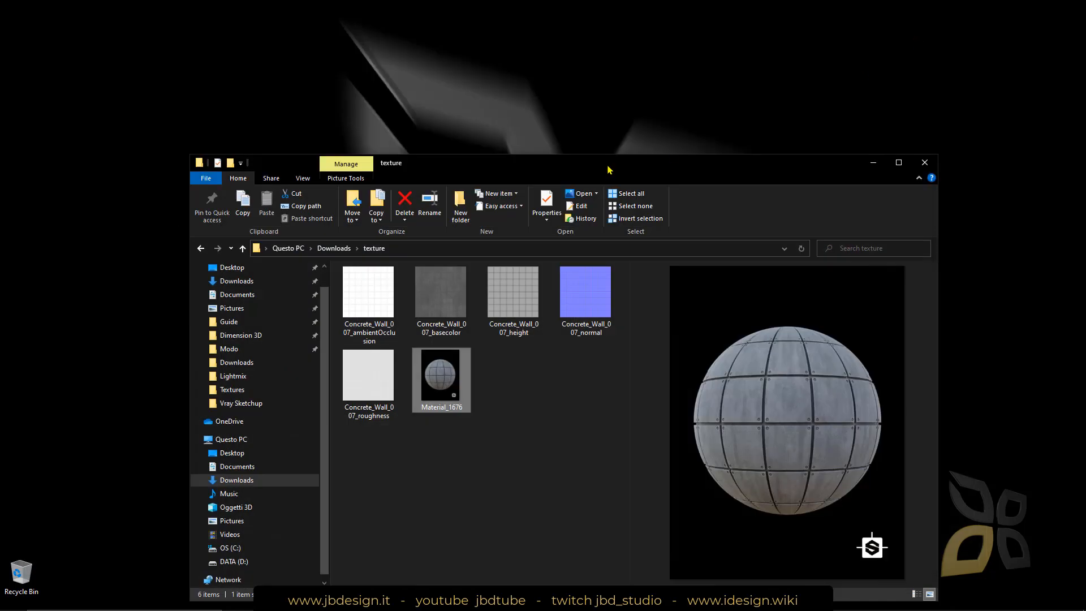
{"action": "left_click_drag", "start_coordinate": [608, 169], "coordinate": [612, 115]}
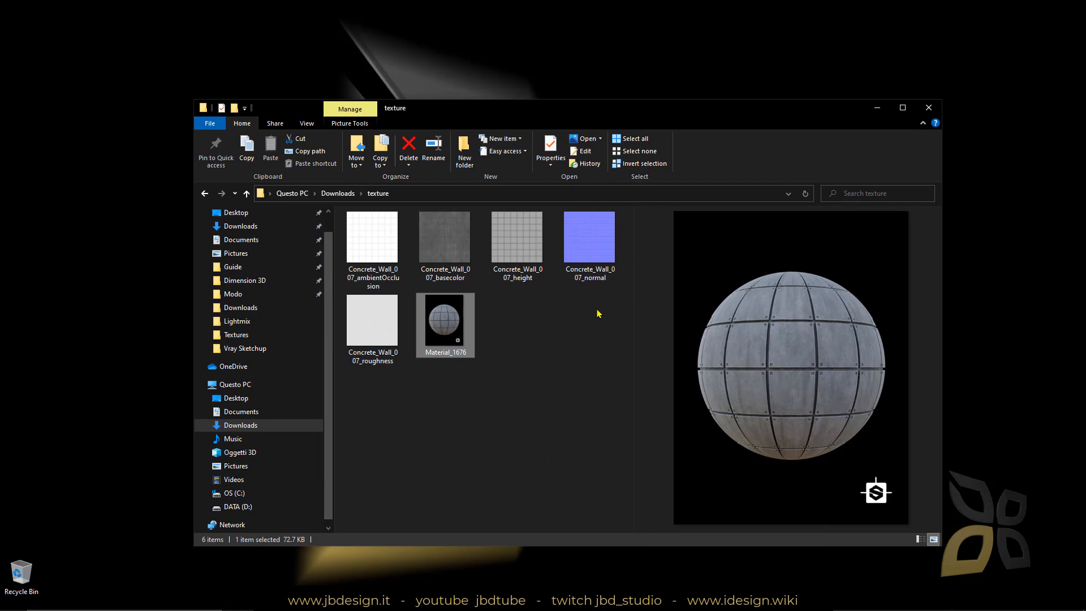
{"action": "left_click", "coordinate": [395, 340]}
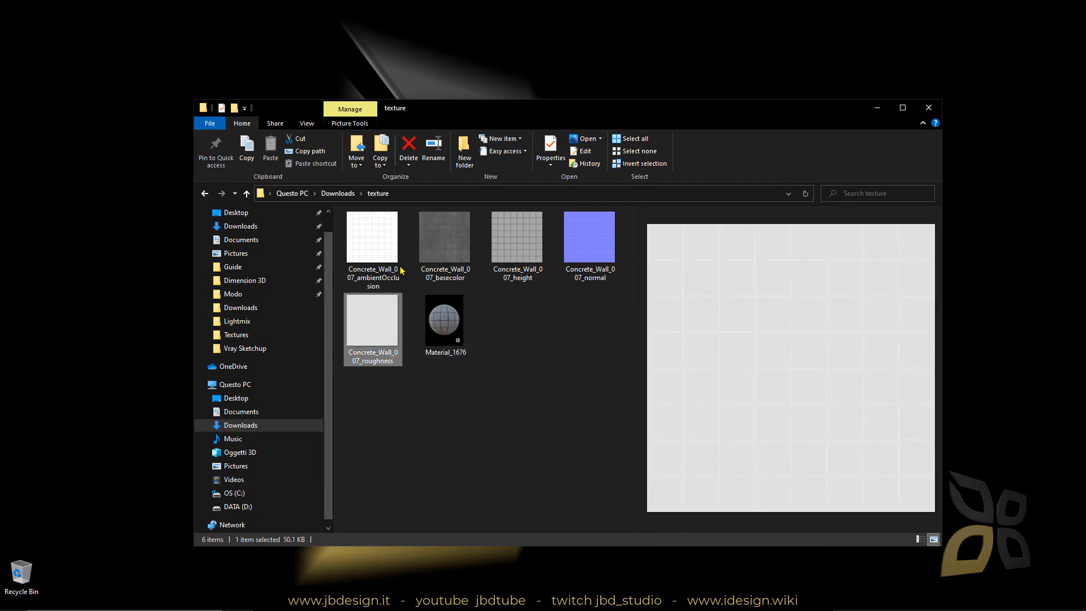
{"action": "left_click", "coordinate": [397, 262]}
{"action": "left_click", "coordinate": [448, 229]}
{"action": "left_click", "coordinate": [514, 265]}
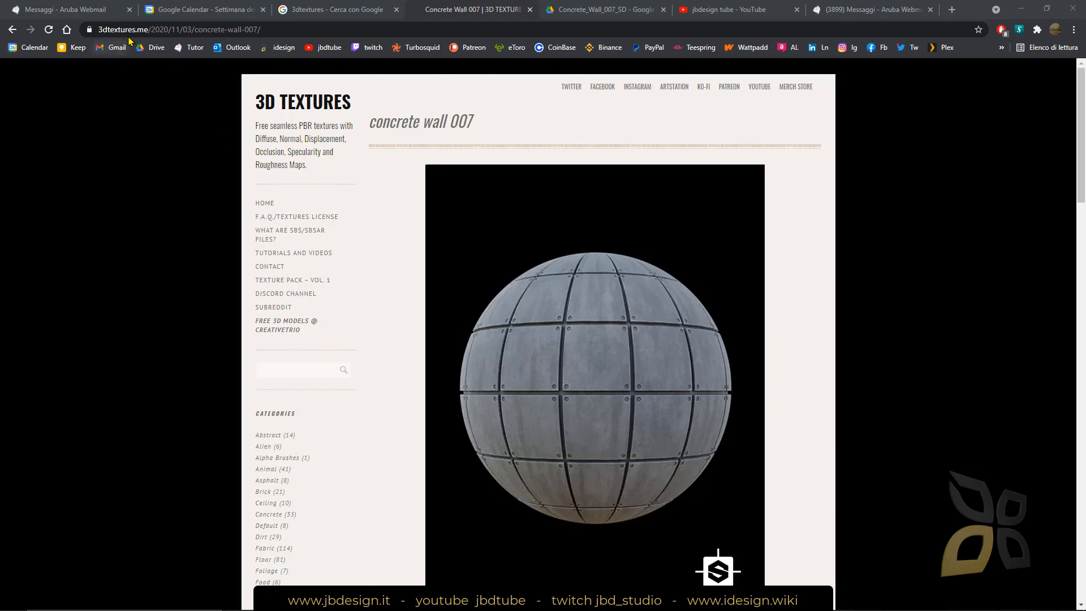
Switch to Chrome, search the web for "3dtextures" and open the 3D TEXTURES website.
{"action": "left_click", "coordinate": [151, 32]}
{"action": "left_click", "coordinate": [151, 32]}
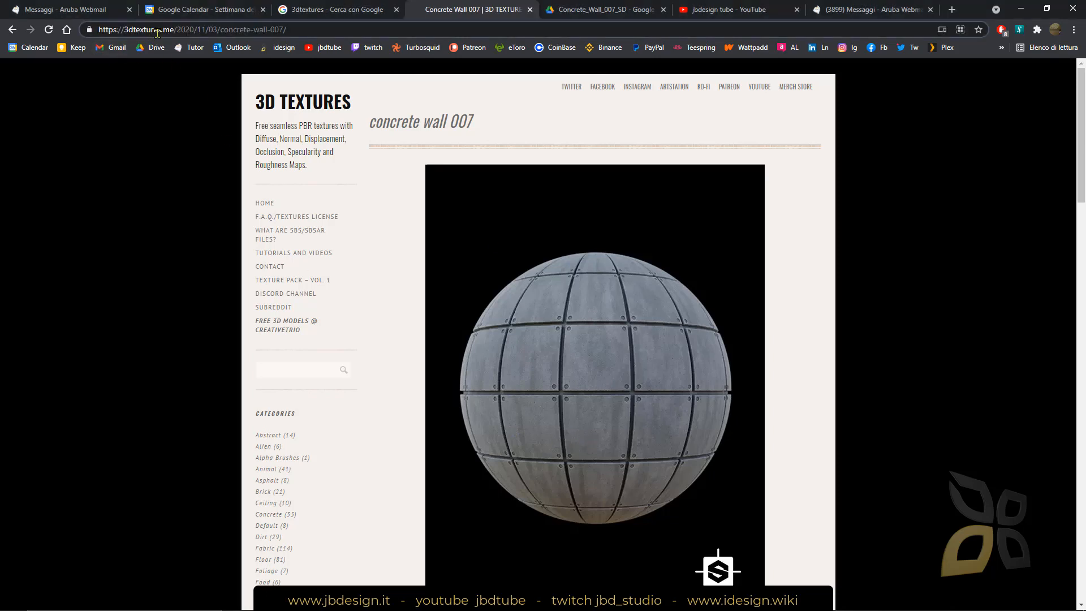
{"action": "triple_click", "coordinate": [156, 32]}
{"action": "type", "text": "3dtextures"}
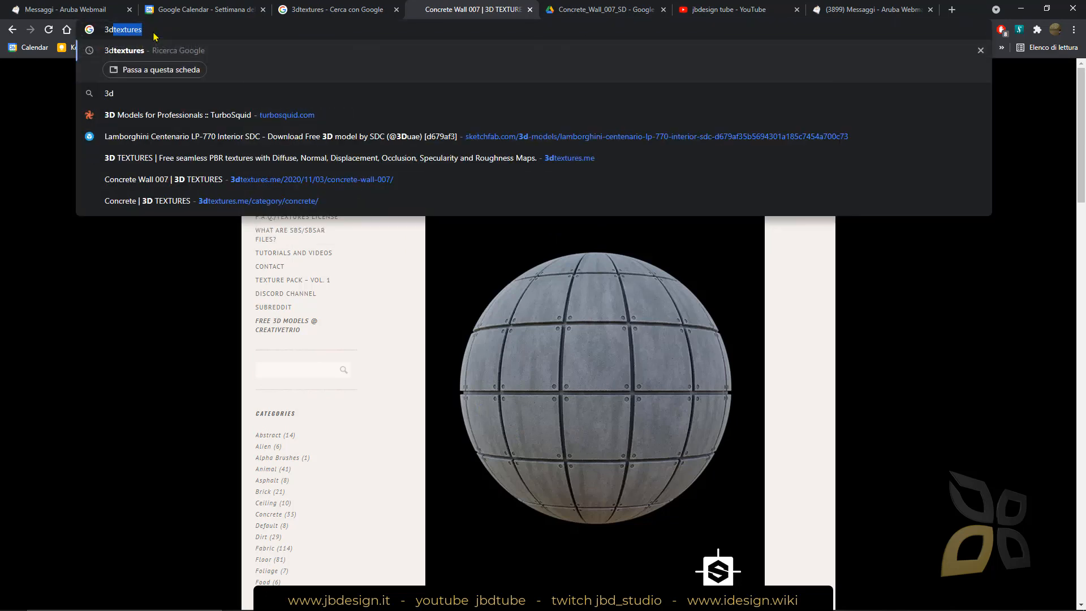
{"action": "key", "text": "Return"}
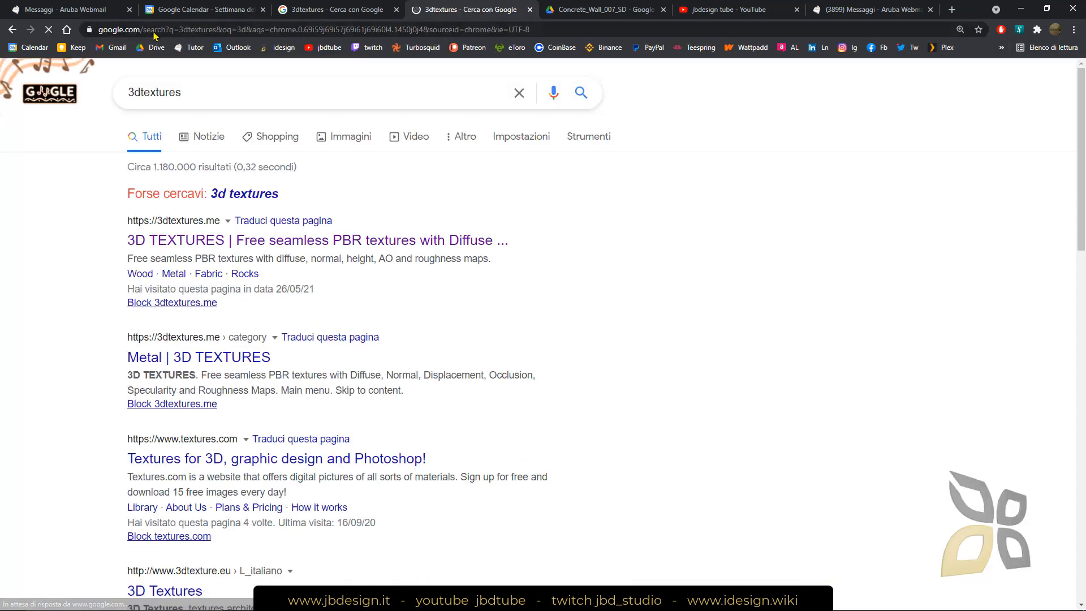
{"action": "left_click", "coordinate": [228, 242]}
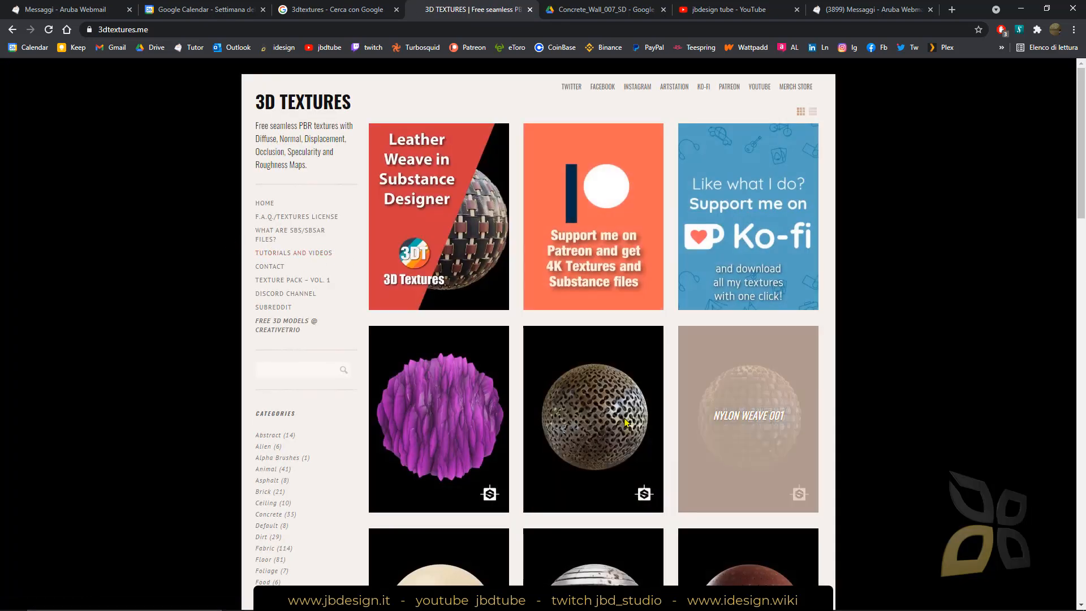
Look through the site's free textures and open the Concrete Wall 007 page from the Concrete category.
{"action": "scroll", "coordinate": [552, 277], "scroll_direction": "down", "scroll_amount": 2}
{"action": "scroll", "coordinate": [565, 379], "scroll_direction": "down", "scroll_amount": 3}
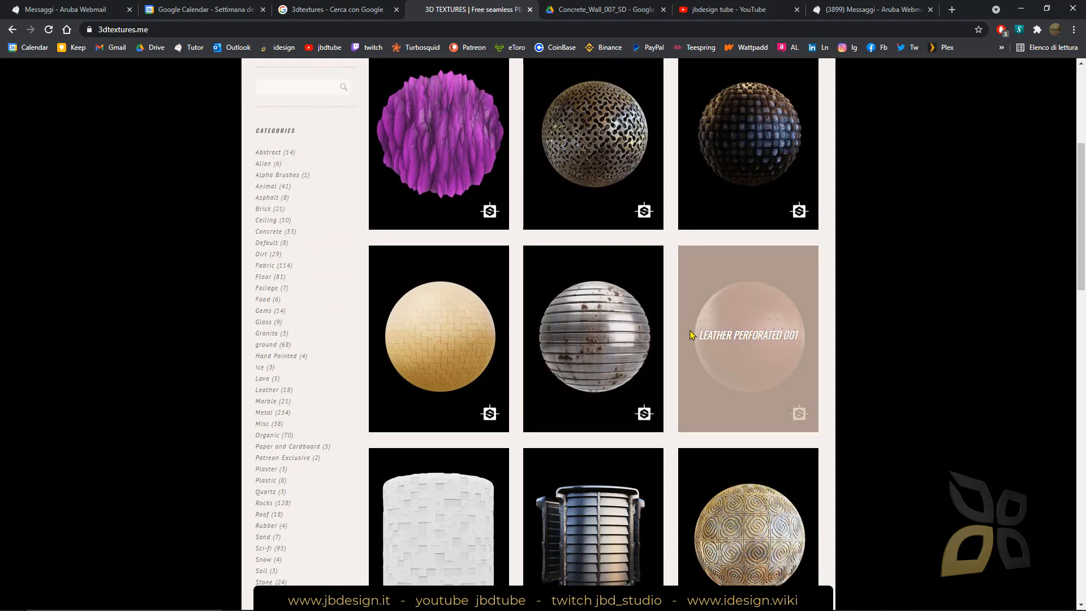
{"action": "scroll", "coordinate": [573, 349], "scroll_direction": "up", "scroll_amount": 5}
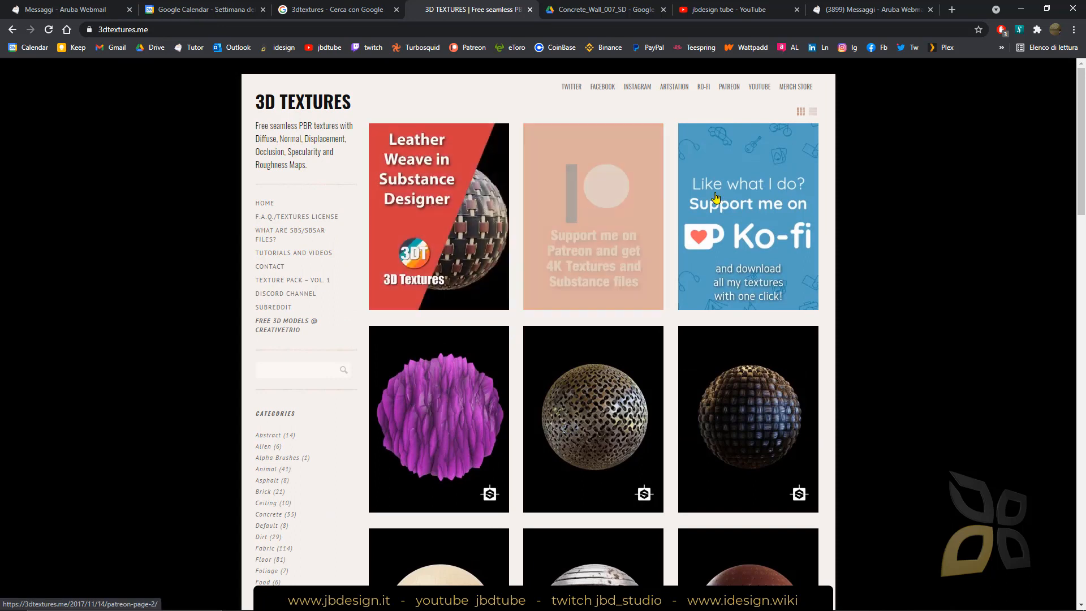
{"action": "scroll", "coordinate": [705, 331], "scroll_direction": "down", "scroll_amount": 5}
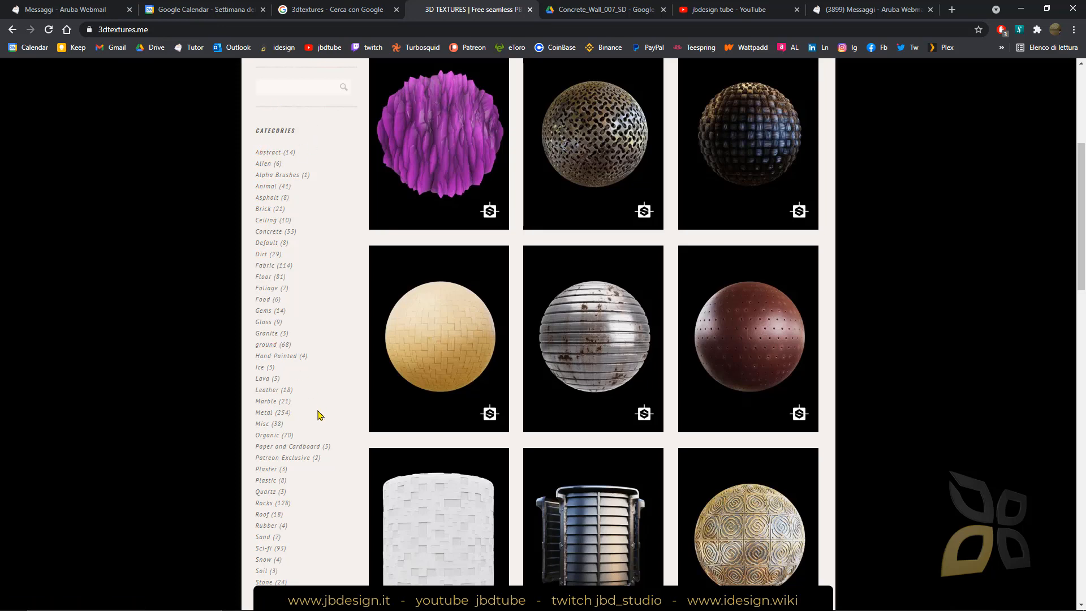
{"action": "scroll", "coordinate": [318, 416], "scroll_direction": "down", "scroll_amount": 1}
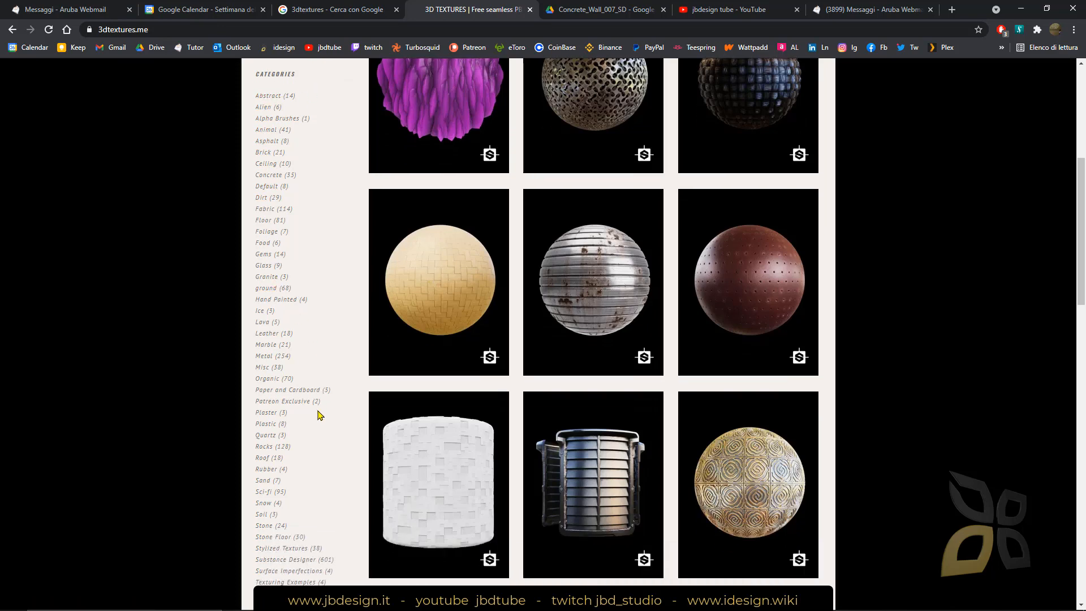
{"action": "left_click", "coordinate": [269, 176]}
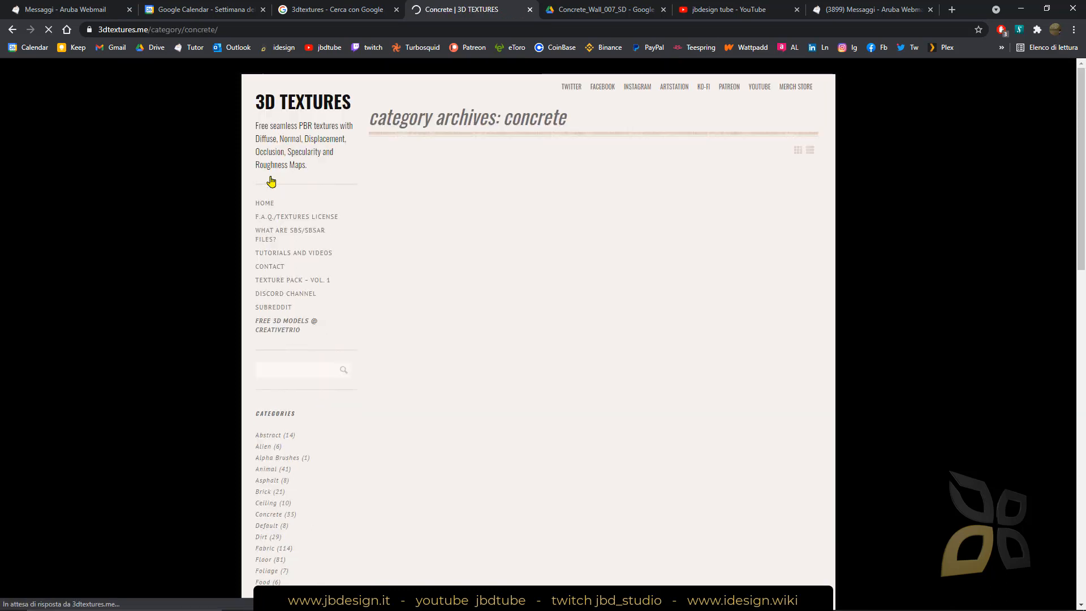
{"action": "scroll", "coordinate": [509, 204], "scroll_direction": "down", "scroll_amount": 2}
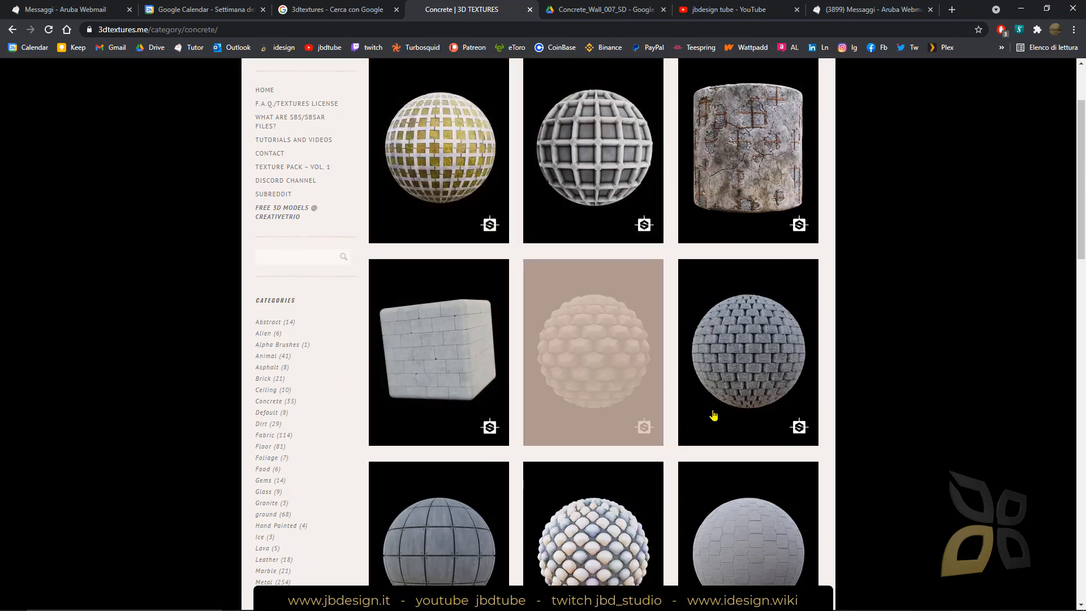
{"action": "scroll", "coordinate": [686, 393], "scroll_direction": "down", "scroll_amount": 4}
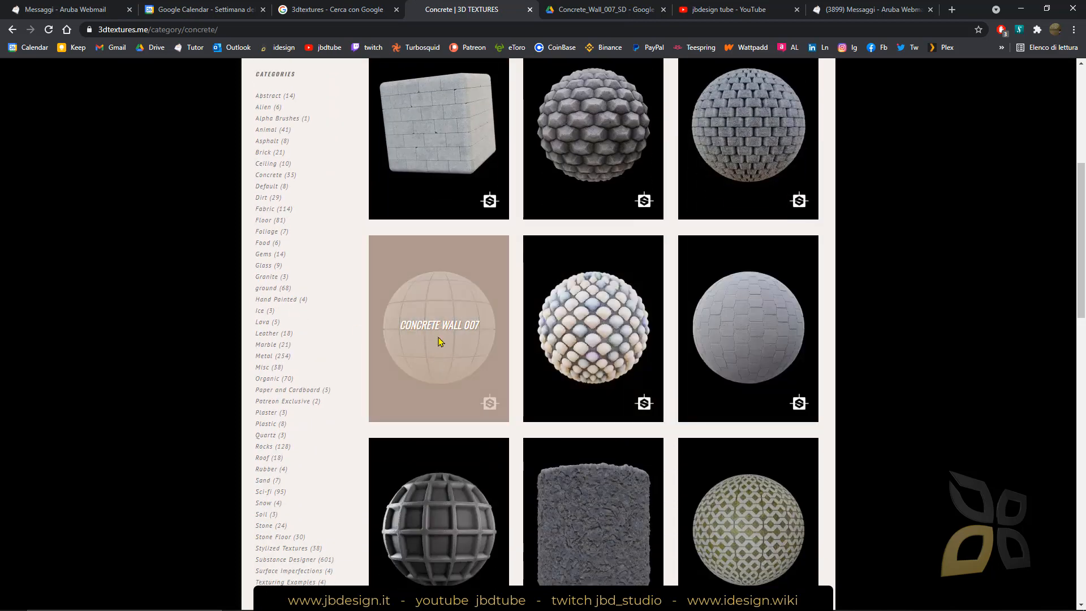
{"action": "left_click", "coordinate": [444, 338]}
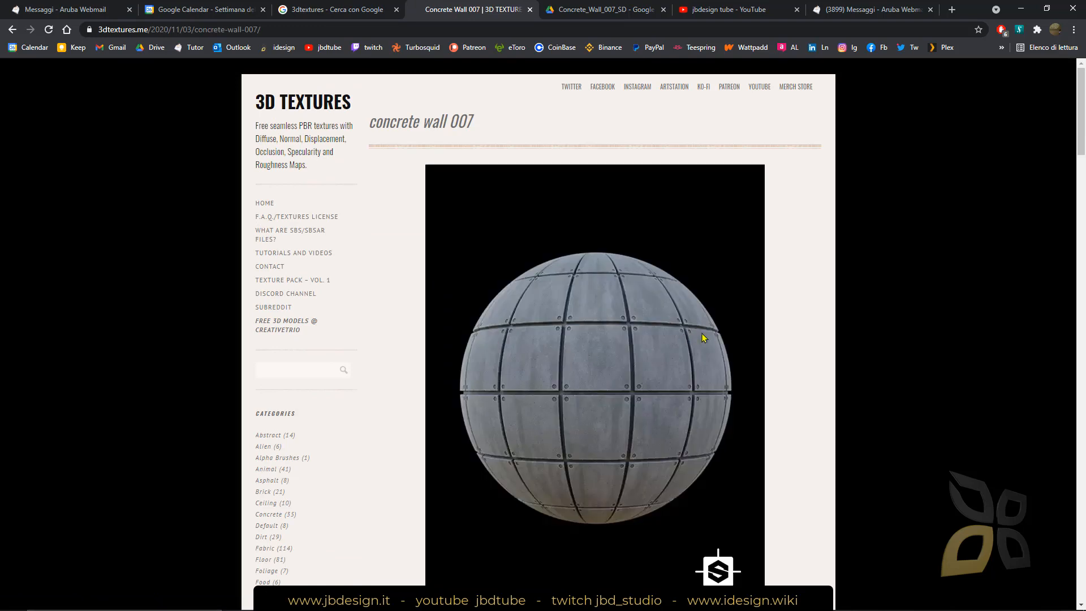
Review the Concrete Wall 007 map list and download options, and open the folder containing all the maps.
{"action": "scroll", "coordinate": [707, 342], "scroll_direction": "down", "scroll_amount": 3}
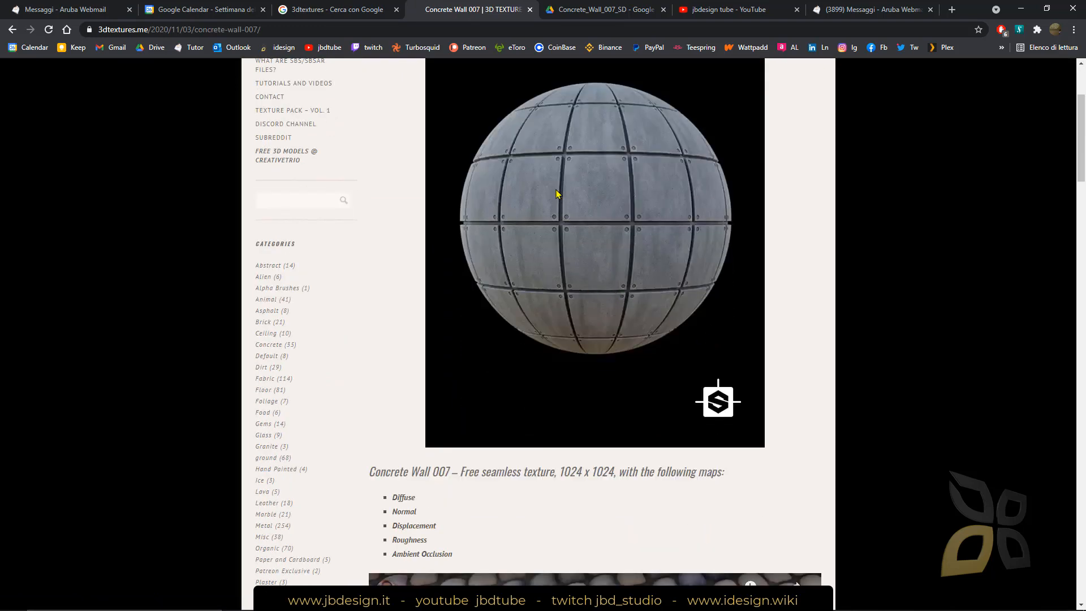
{"action": "scroll", "coordinate": [557, 193], "scroll_direction": "down", "scroll_amount": 7}
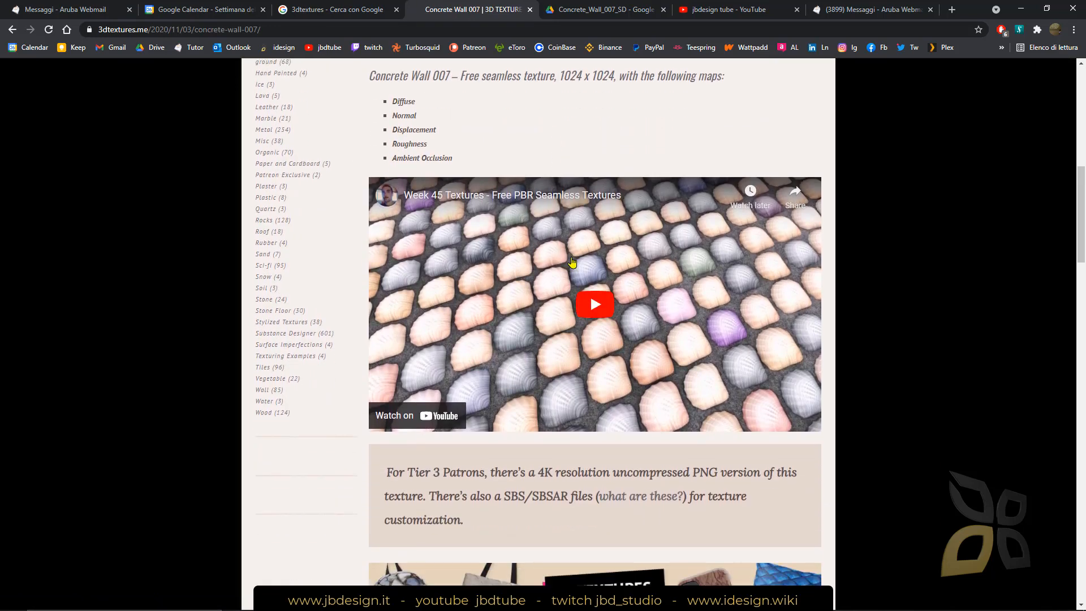
{"action": "scroll", "coordinate": [626, 264], "scroll_direction": "down", "scroll_amount": 2}
{"action": "scroll", "coordinate": [626, 264], "scroll_direction": "up", "scroll_amount": 1}
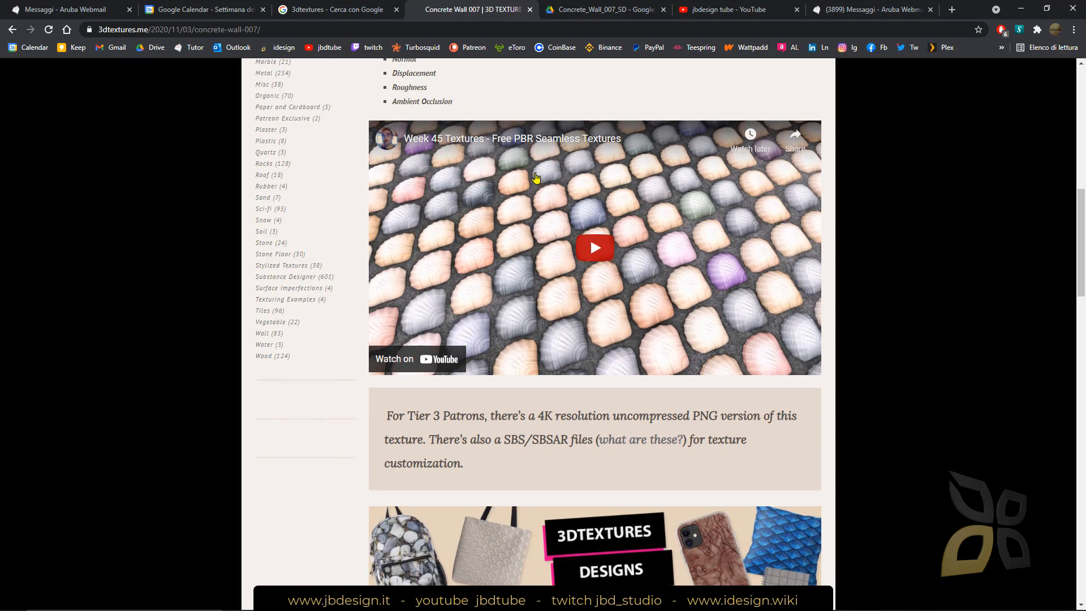
{"action": "scroll", "coordinate": [580, 328], "scroll_direction": "down", "scroll_amount": 9}
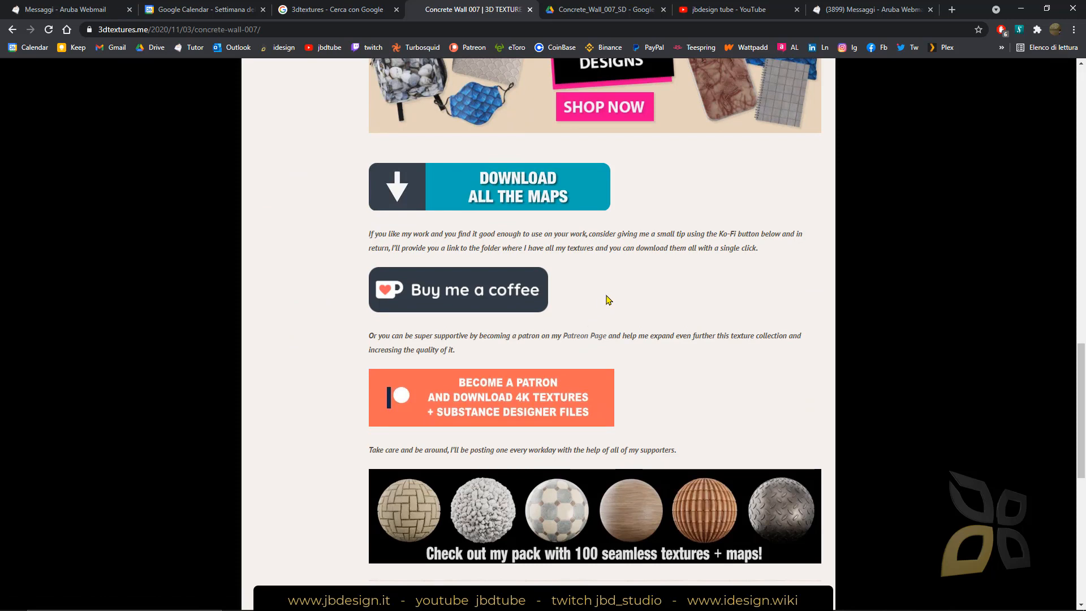
{"action": "scroll", "coordinate": [587, 306], "scroll_direction": "up", "scroll_amount": 2}
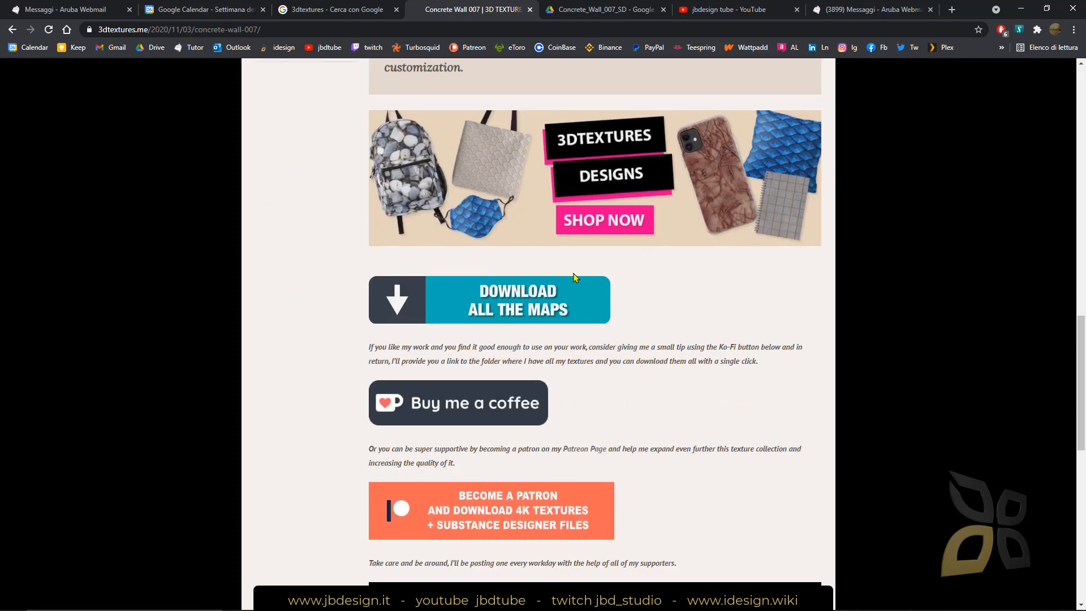
{"action": "scroll", "coordinate": [706, 342], "scroll_direction": "down", "scroll_amount": 1}
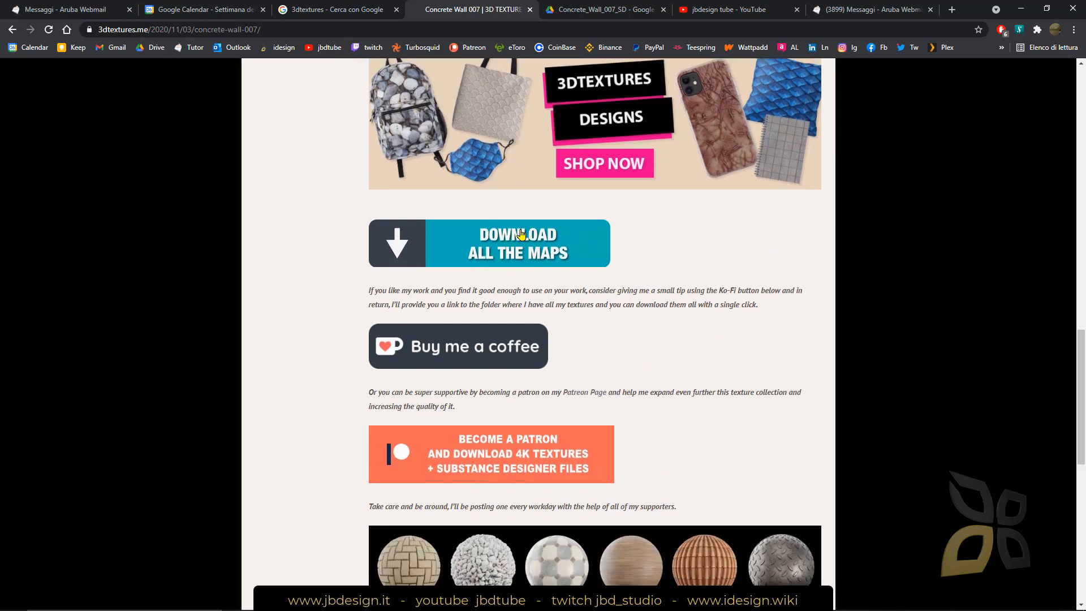
{"action": "scroll", "coordinate": [518, 242], "scroll_direction": "down", "scroll_amount": 1}
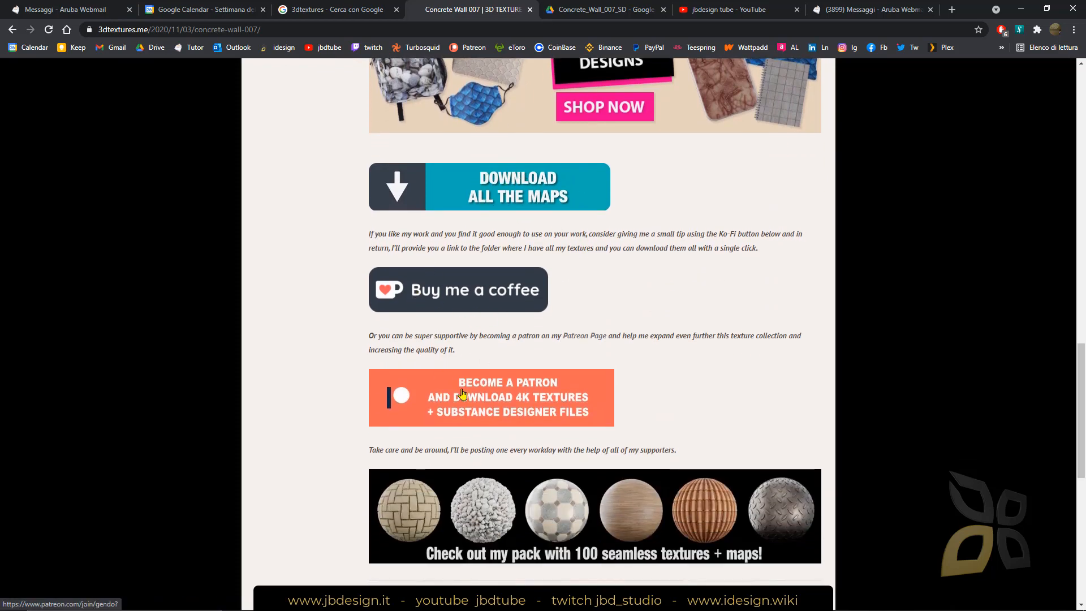
{"action": "left_click", "coordinate": [511, 197]}
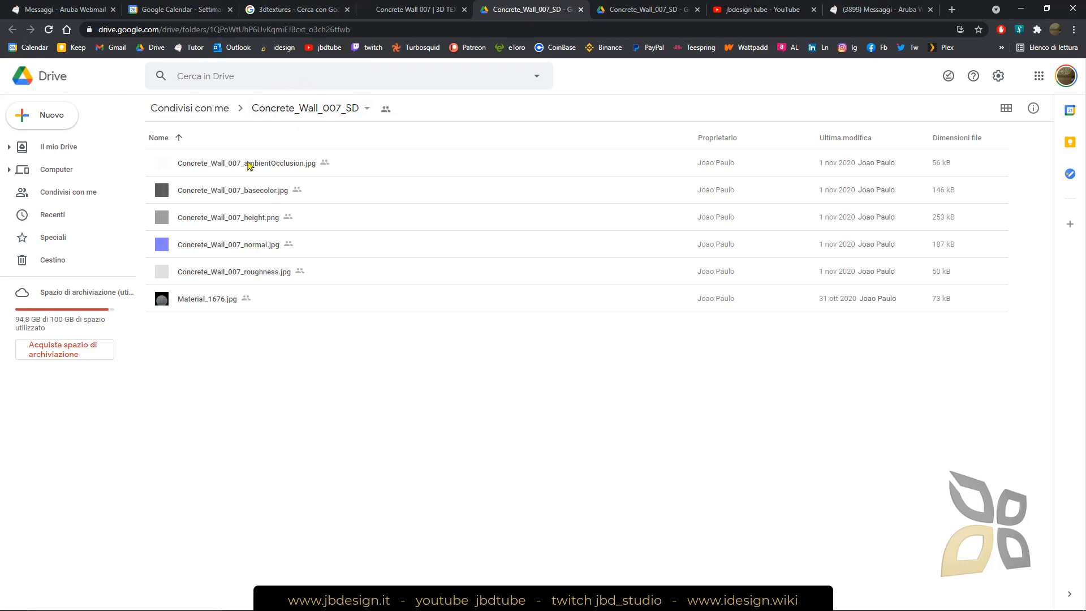
{"action": "left_click_drag", "start_coordinate": [224, 337], "coordinate": [278, 159]}
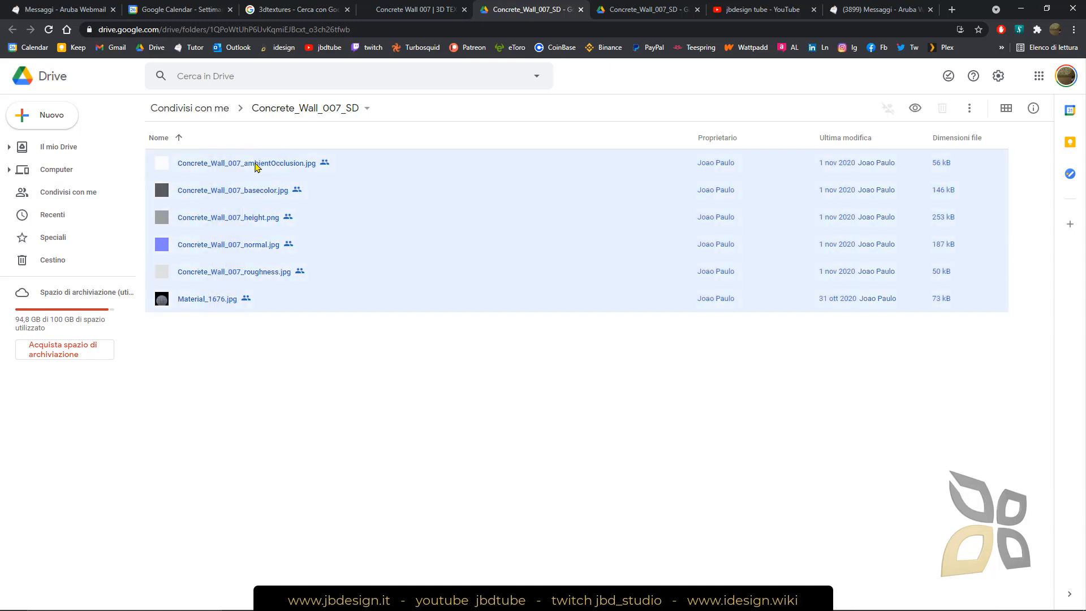
{"action": "right_click", "coordinate": [256, 166]}
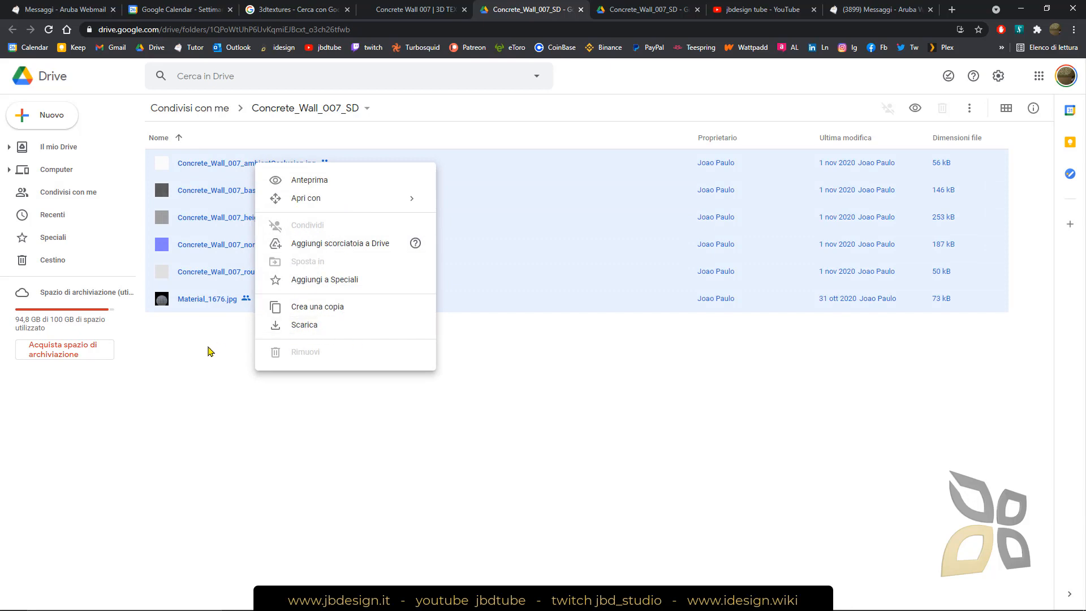
{"action": "left_click", "coordinate": [228, 360]}
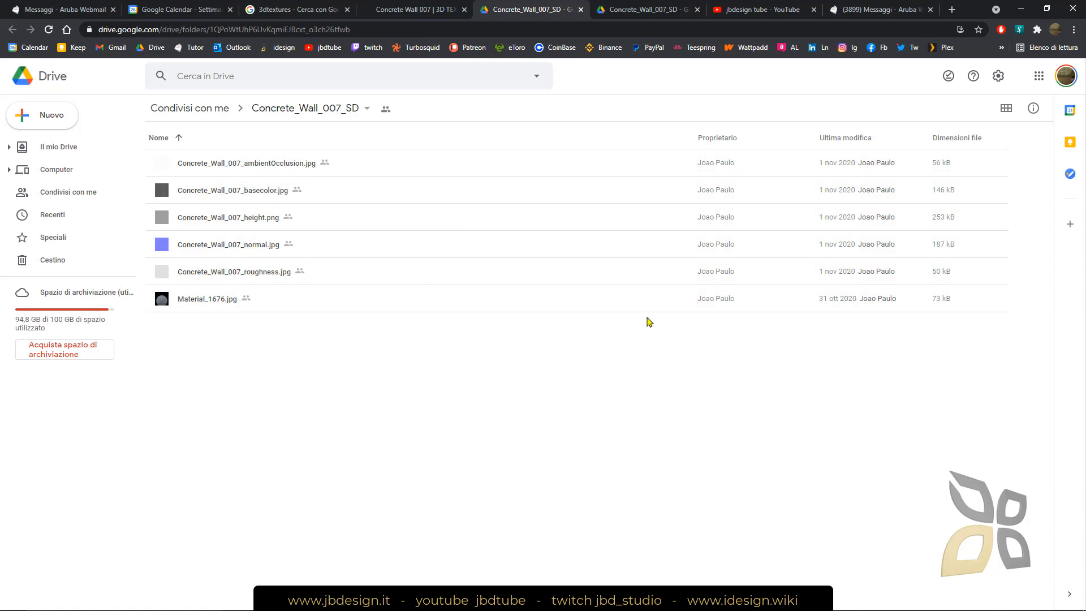
Minimize the browser window showing the Concrete_Wall_007_SD folder.
{"action": "left_click", "coordinate": [1018, 10]}
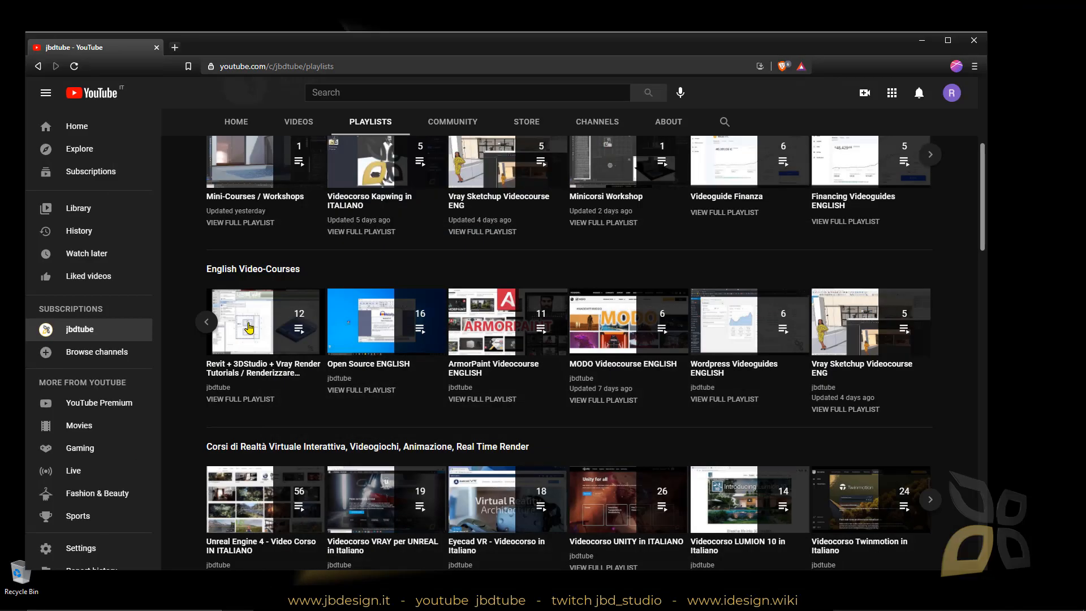
Open File Explorer, go to Downloads, locate the downloaded drive-download archive and open the texture folder.
{"action": "left_click", "coordinate": [298, 599]}
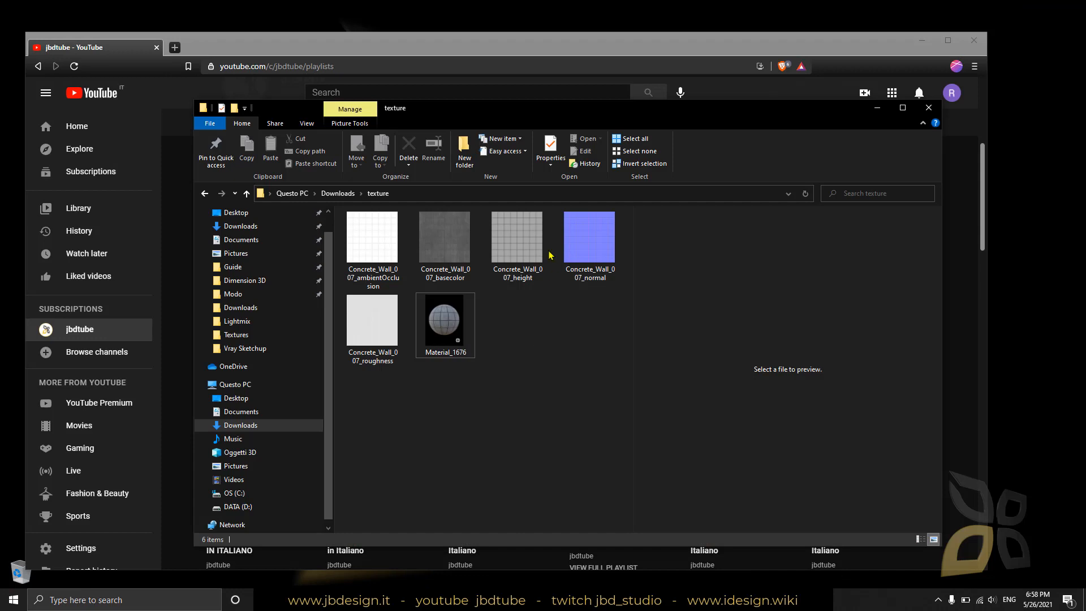
{"action": "left_click", "coordinate": [337, 193]}
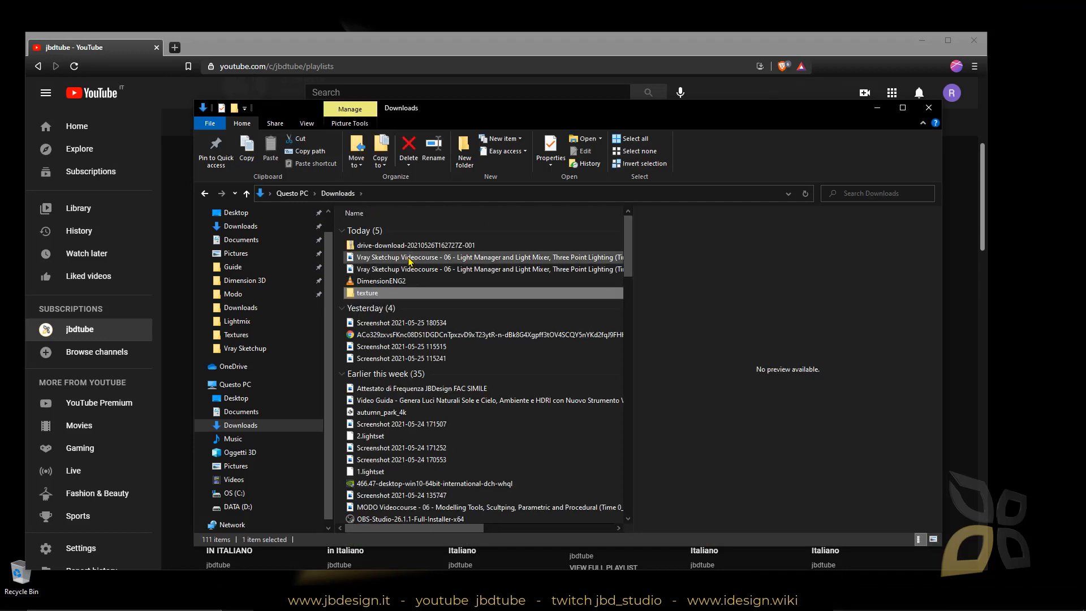
{"action": "left_click", "coordinate": [389, 246]}
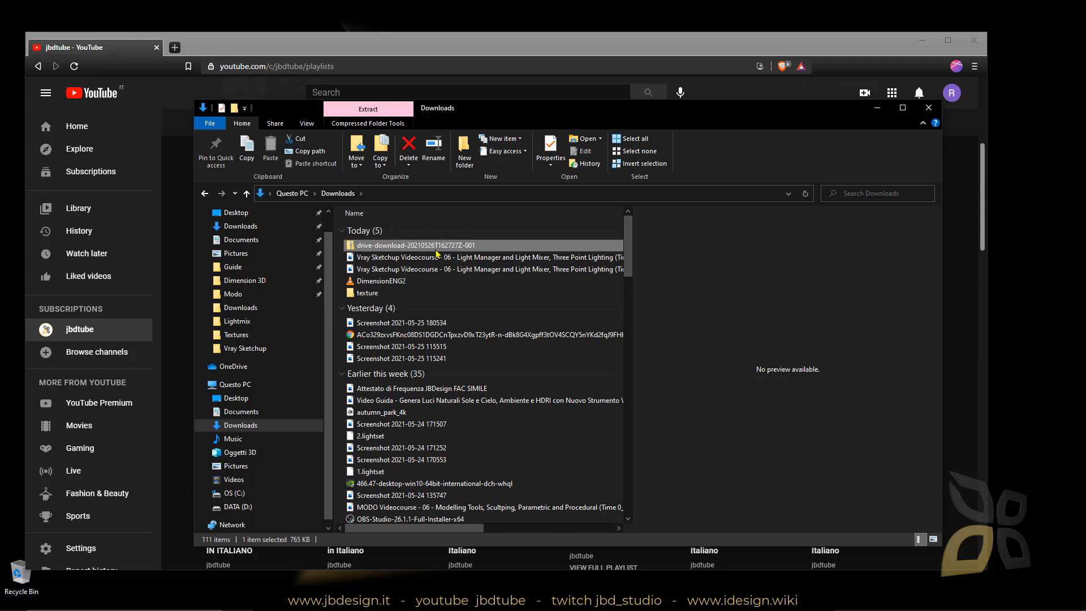
{"action": "left_click", "coordinate": [358, 295]}
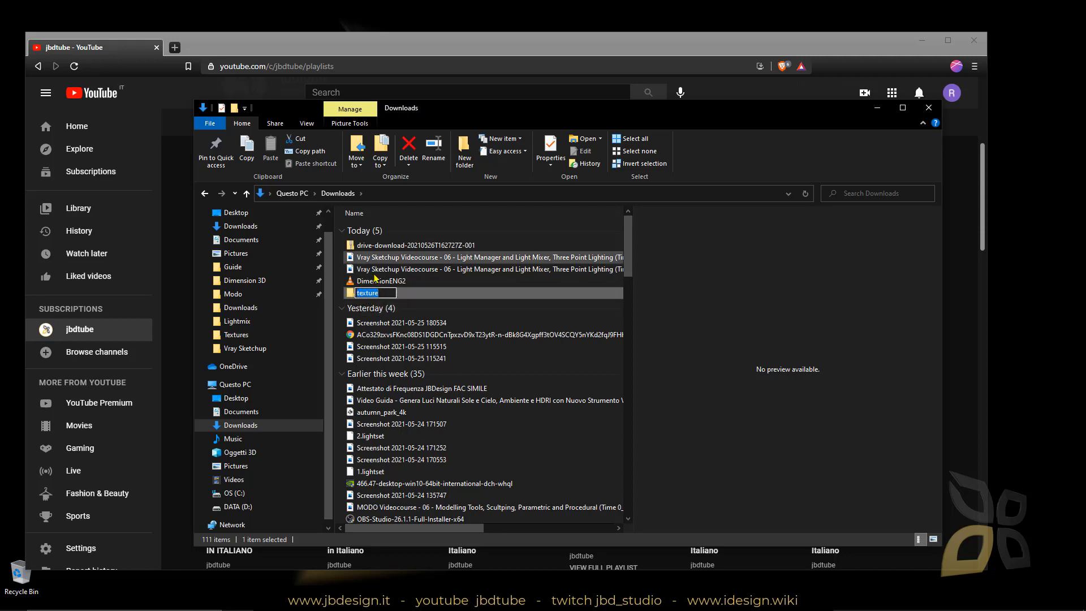
{"action": "double_click", "coordinate": [351, 293]}
Preview the Concrete_Wall_007 ambient occlusion, base color, height, normal and roughness maps one at a time.
{"action": "left_click", "coordinate": [372, 241]}
{"action": "left_click", "coordinate": [440, 242]}
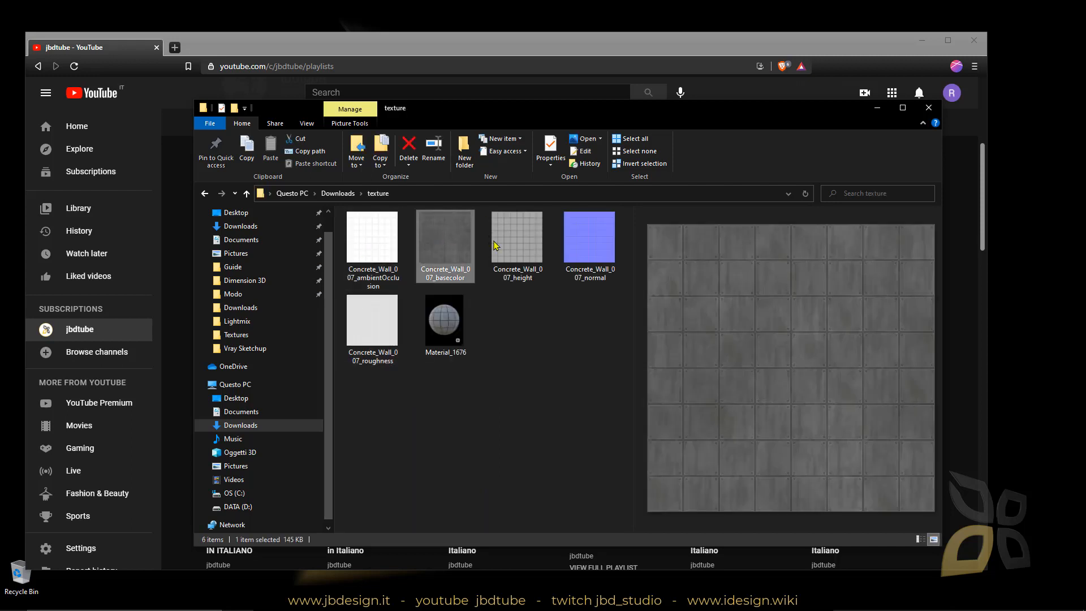
{"action": "left_click", "coordinate": [577, 243]}
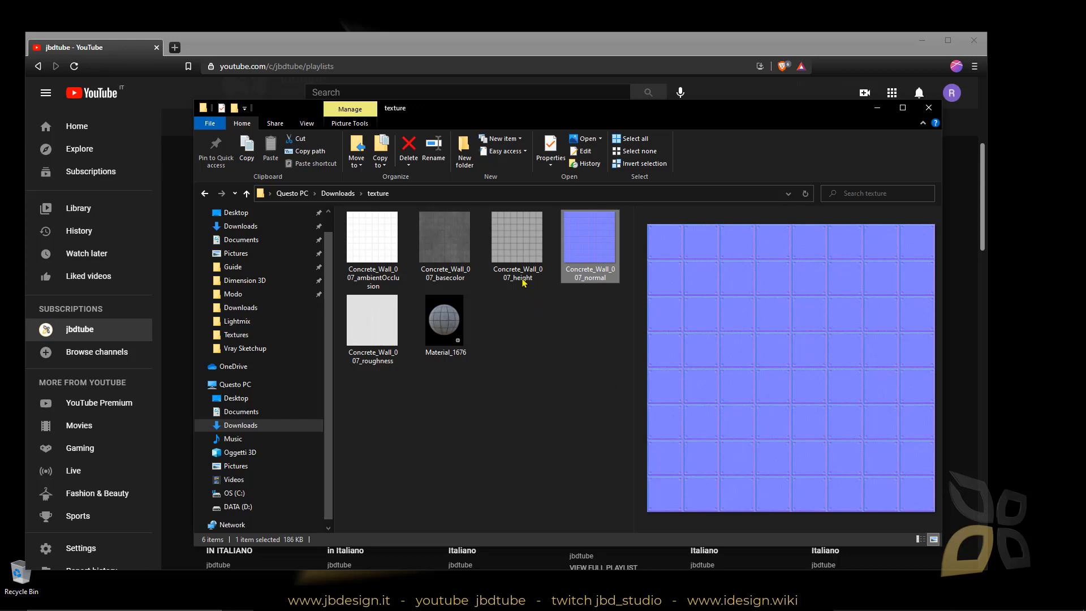
{"action": "left_click", "coordinate": [517, 248]}
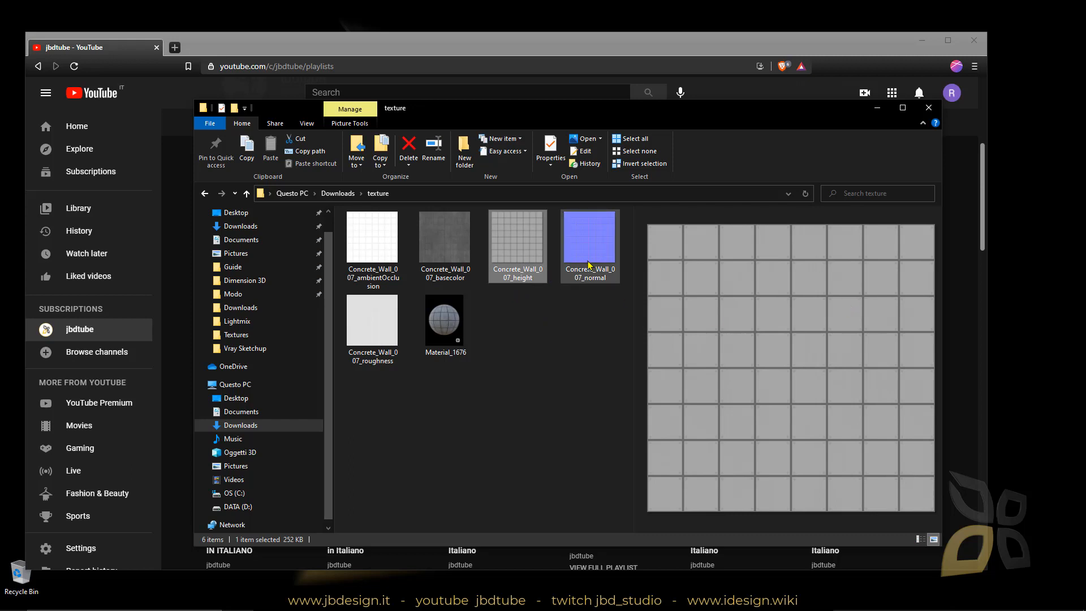
{"action": "left_click", "coordinate": [577, 277]}
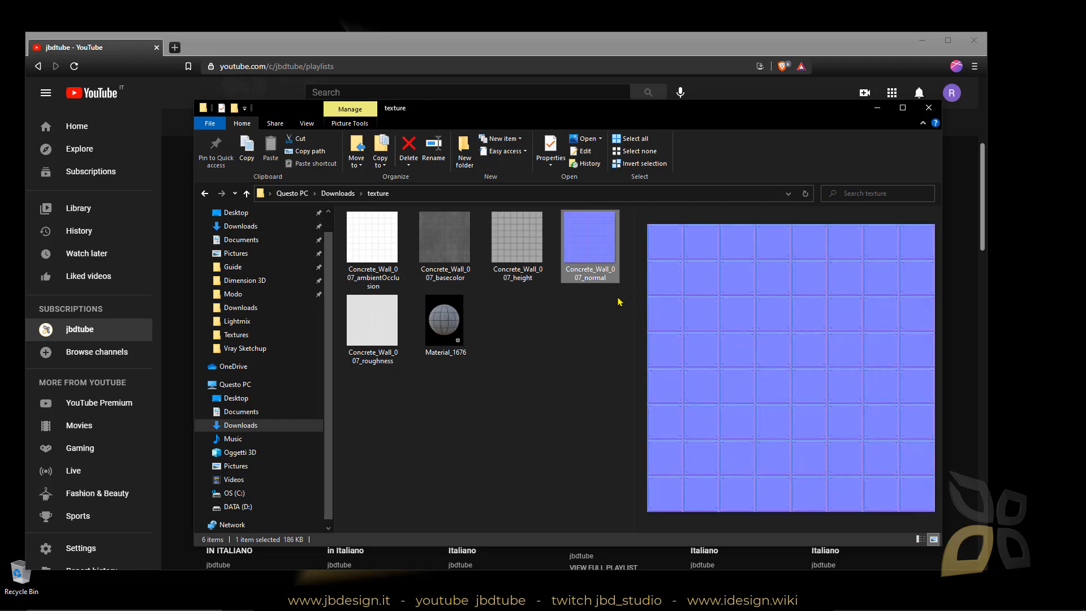
{"action": "left_click", "coordinate": [536, 247]}
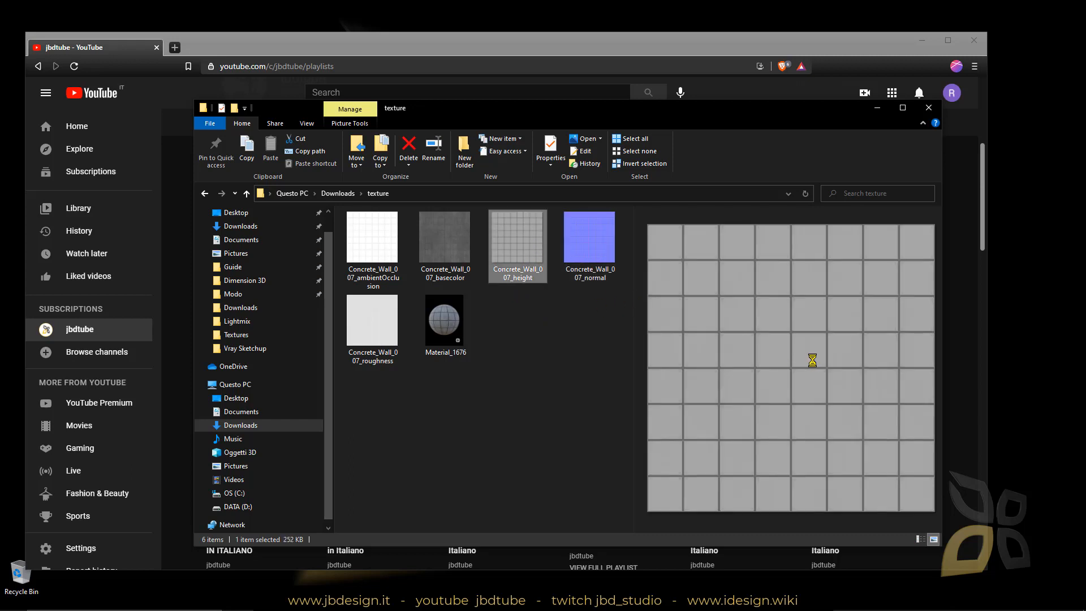
{"action": "left_click", "coordinate": [436, 249]}
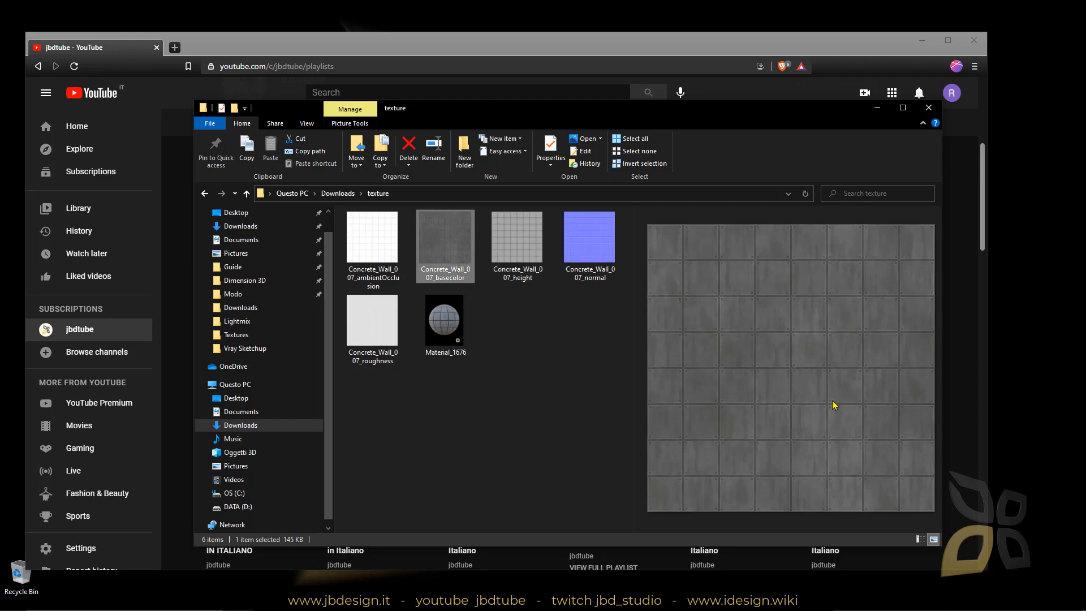
{"action": "left_click", "coordinate": [388, 249]}
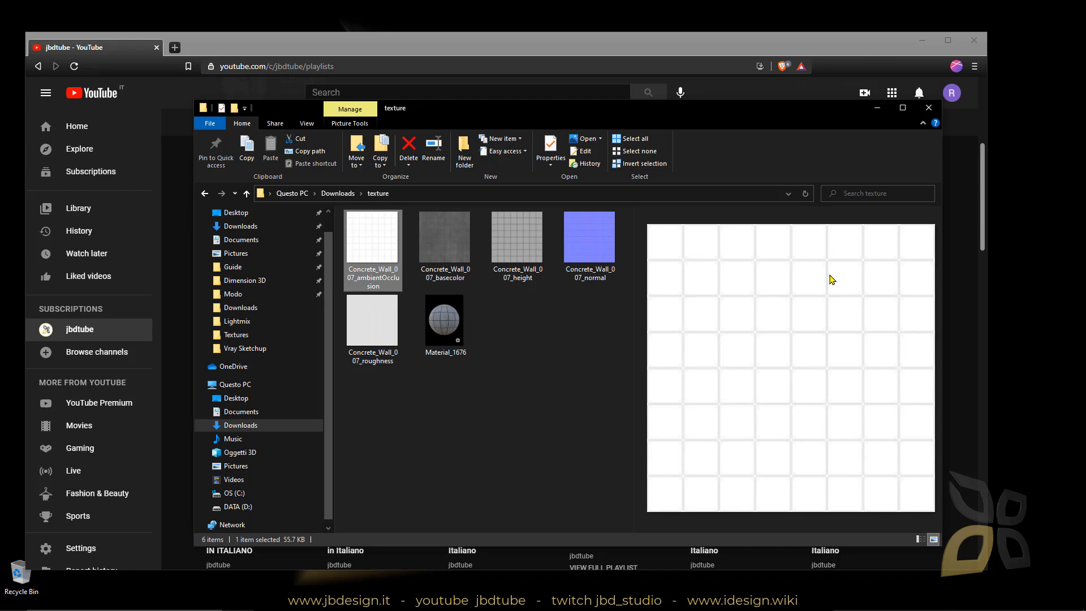
{"action": "left_click", "coordinate": [393, 338]}
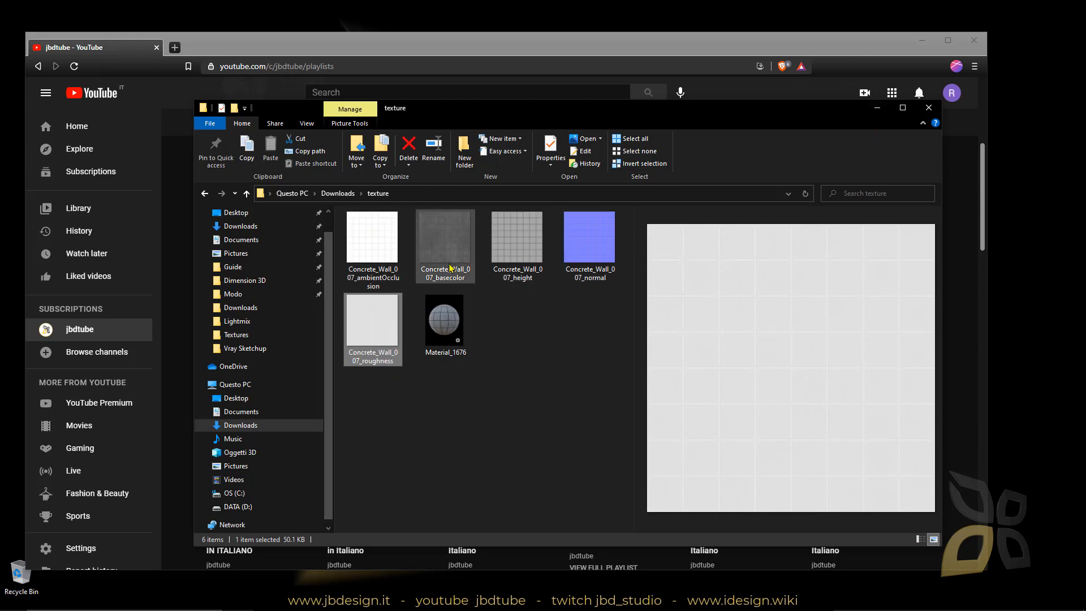
Minimize the texture folder and YouTube windows, and switch to ArmorPaint.
{"action": "left_click", "coordinate": [885, 114]}
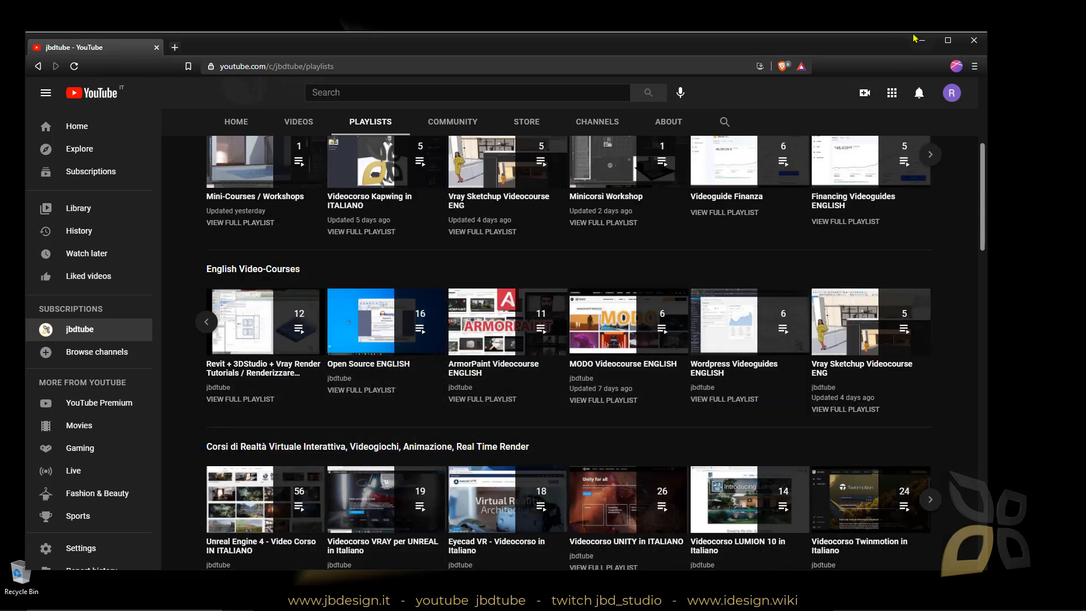
{"action": "left_click", "coordinate": [916, 40]}
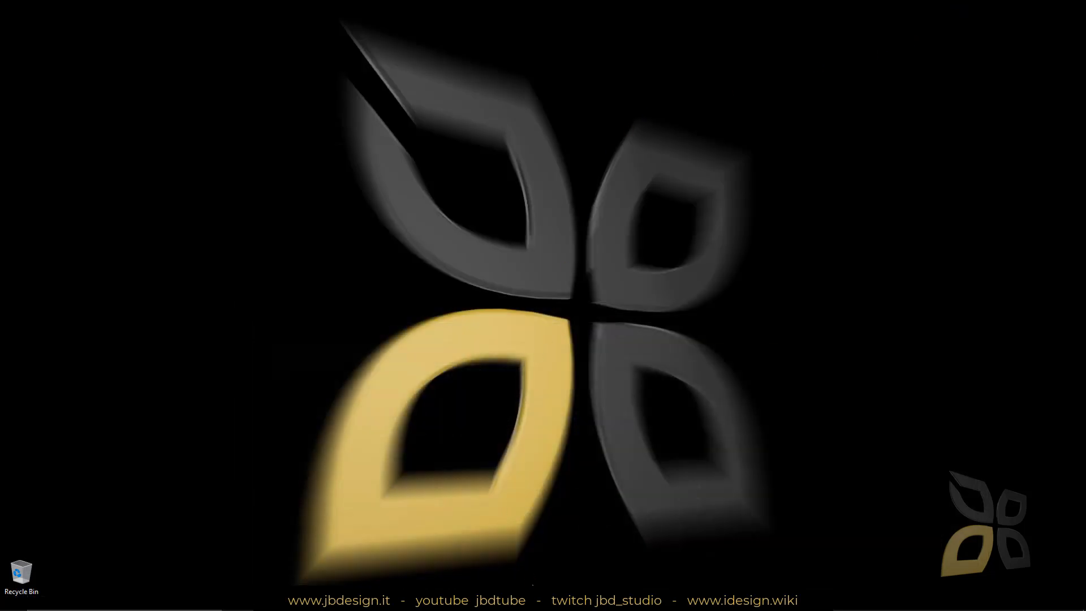
{"action": "left_click", "coordinate": [552, 599]}
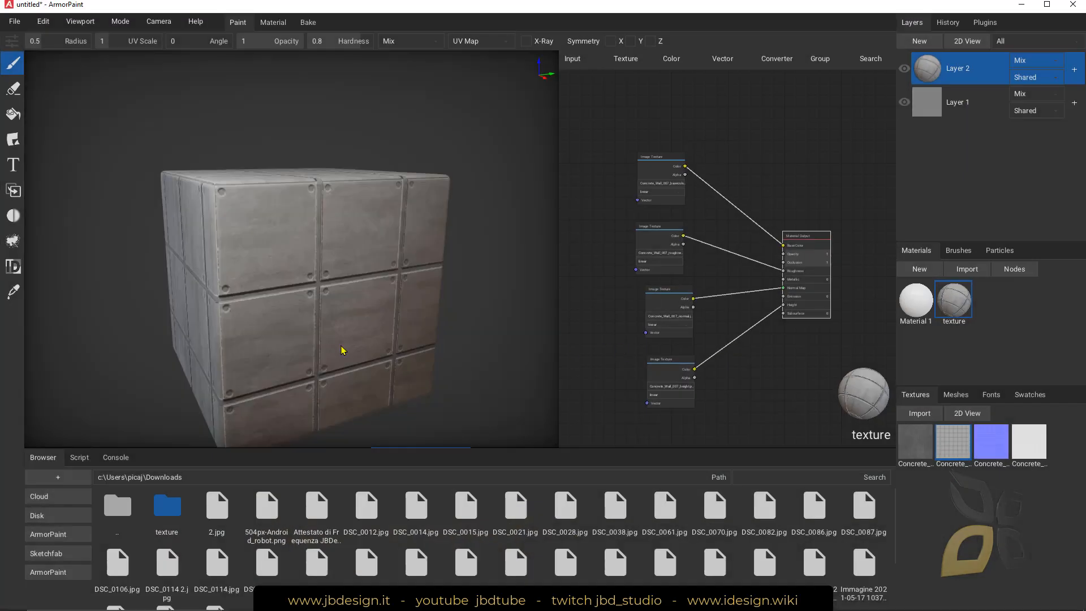
Undo the texture fill on Layer 2 and delete the texture material.
{"action": "middle_click_drag", "start_coordinate": [307, 327], "coordinate": [304, 301]}
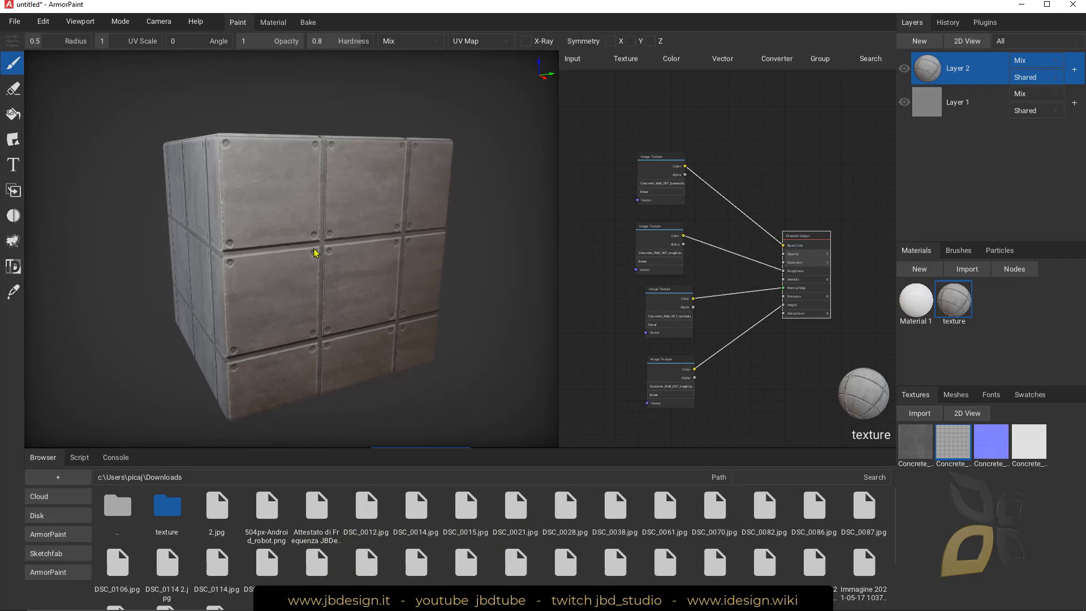
{"action": "key", "text": "ctrl+z"}
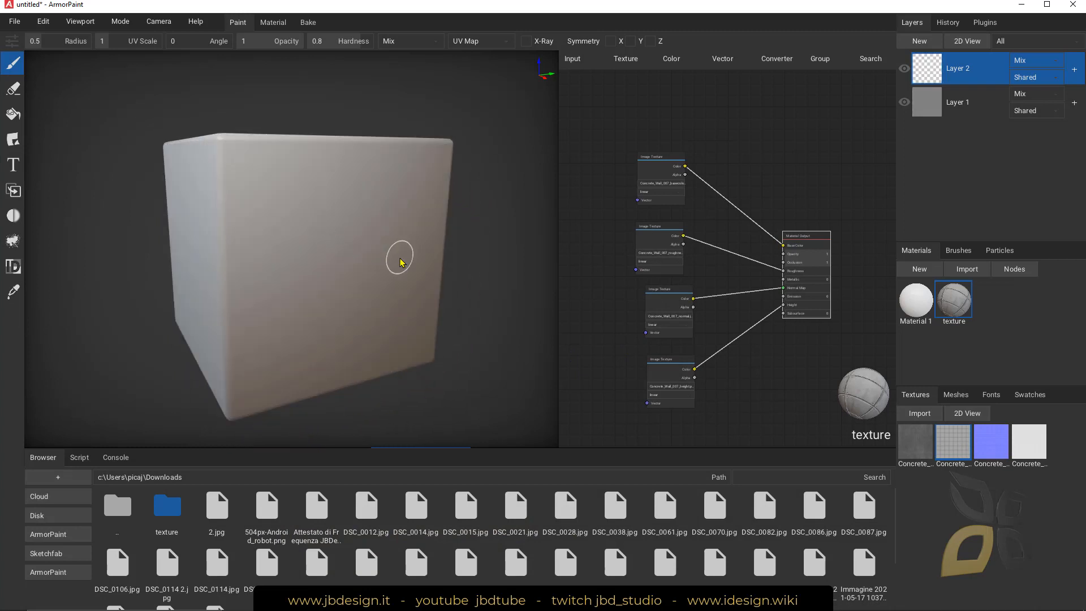
{"action": "double_click", "coordinate": [966, 307]}
{"action": "right_click", "coordinate": [961, 310]}
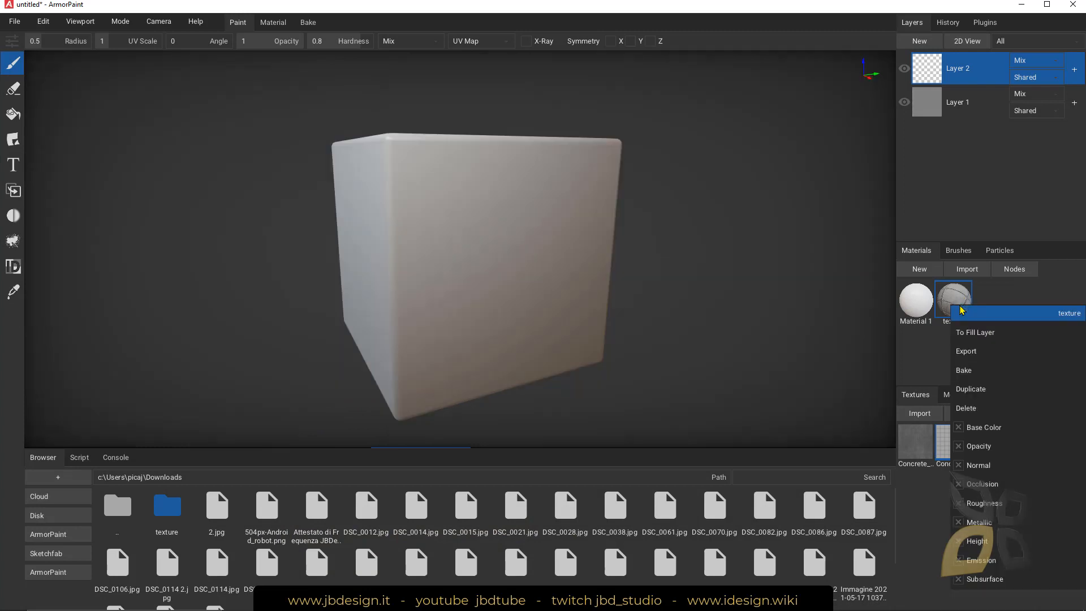
{"action": "left_click", "coordinate": [968, 408]}
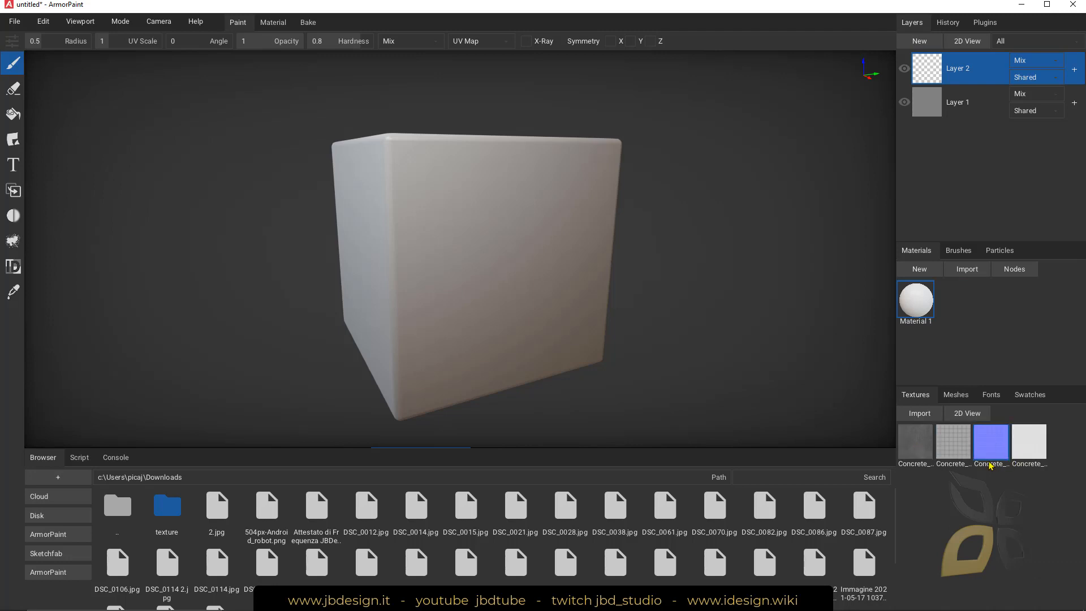
Delete all the imported Concrete_Wall_007 images, including the normal, roughness, height and base color maps, from the project's textures.
{"action": "right_click", "coordinate": [999, 449]}
{"action": "left_click", "coordinate": [1012, 532]}
{"action": "right_click", "coordinate": [1011, 443]}
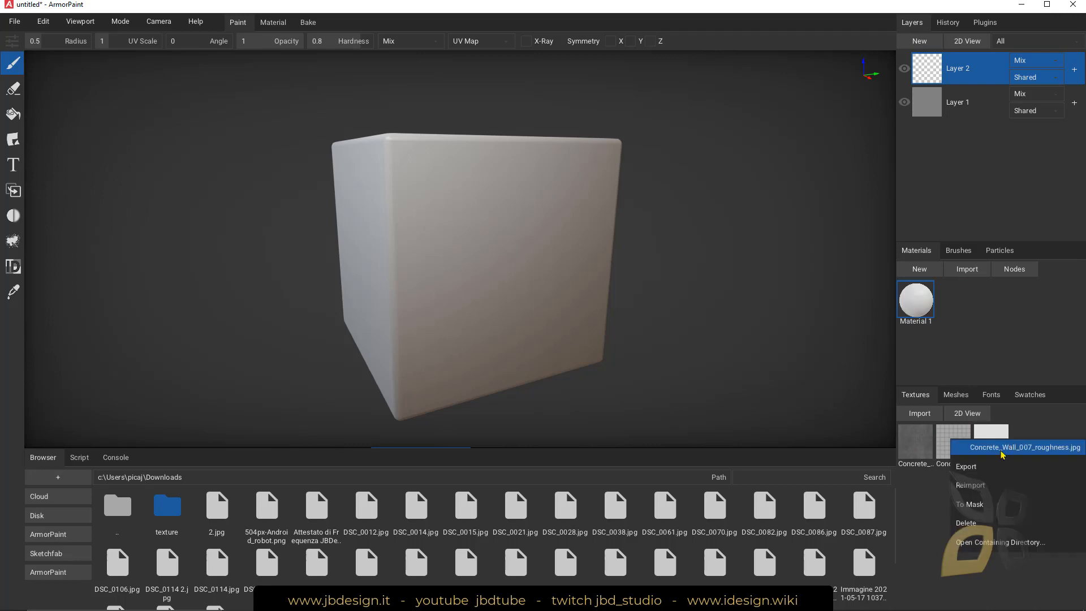
{"action": "left_click", "coordinate": [967, 520]}
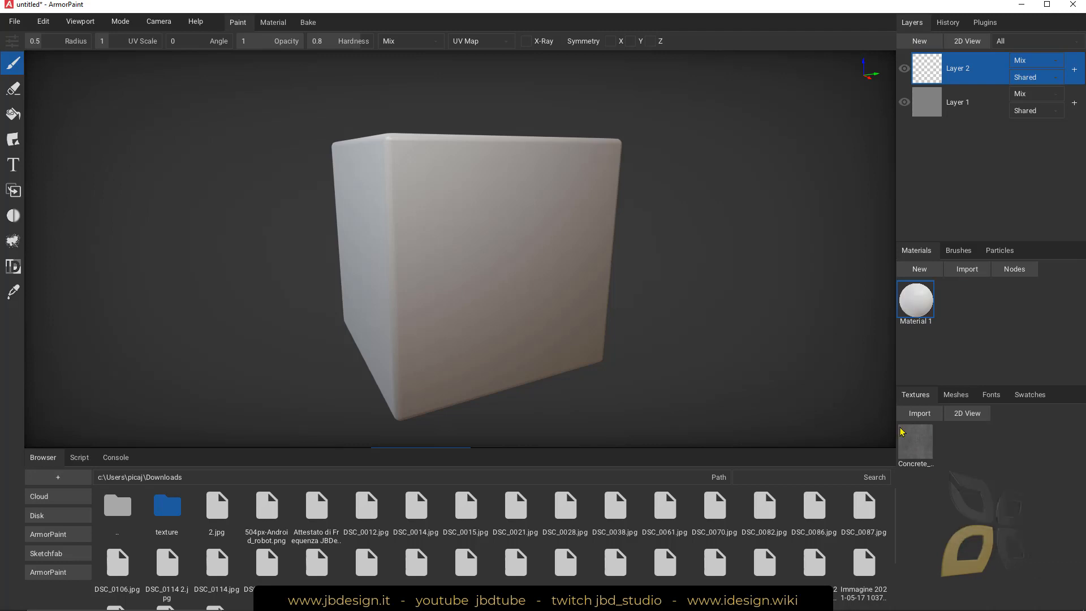
{"action": "right_click", "coordinate": [925, 445]}
{"action": "left_click", "coordinate": [939, 522]}
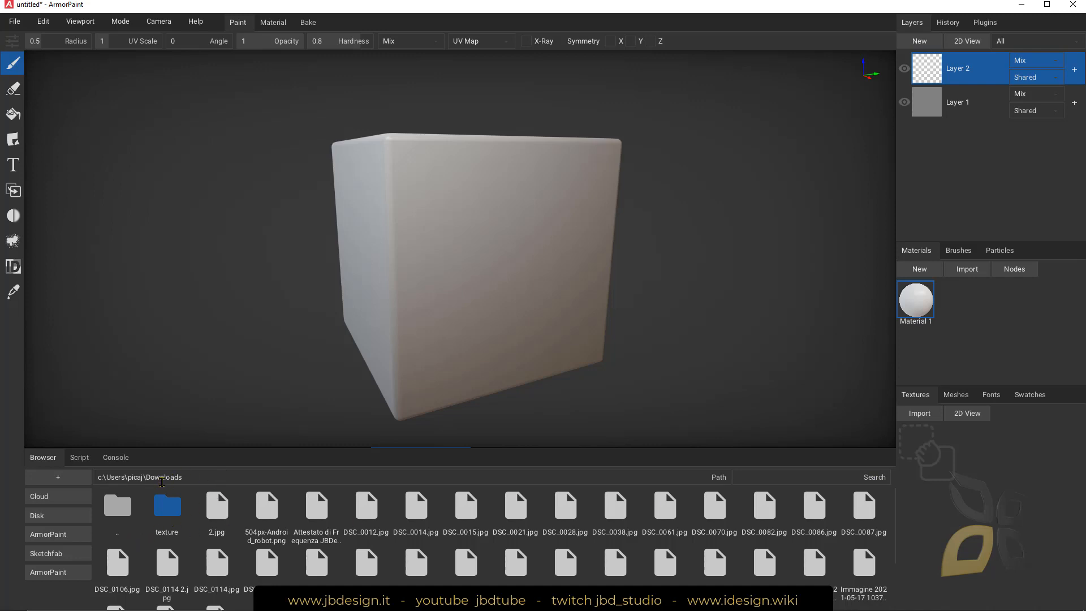
Import the whole texture folder from Downloads into the project and open the node graph of the resulting texture material.
{"action": "left_click", "coordinate": [169, 476]}
{"action": "left_click_drag", "start_coordinate": [180, 516], "coordinate": [955, 478]}
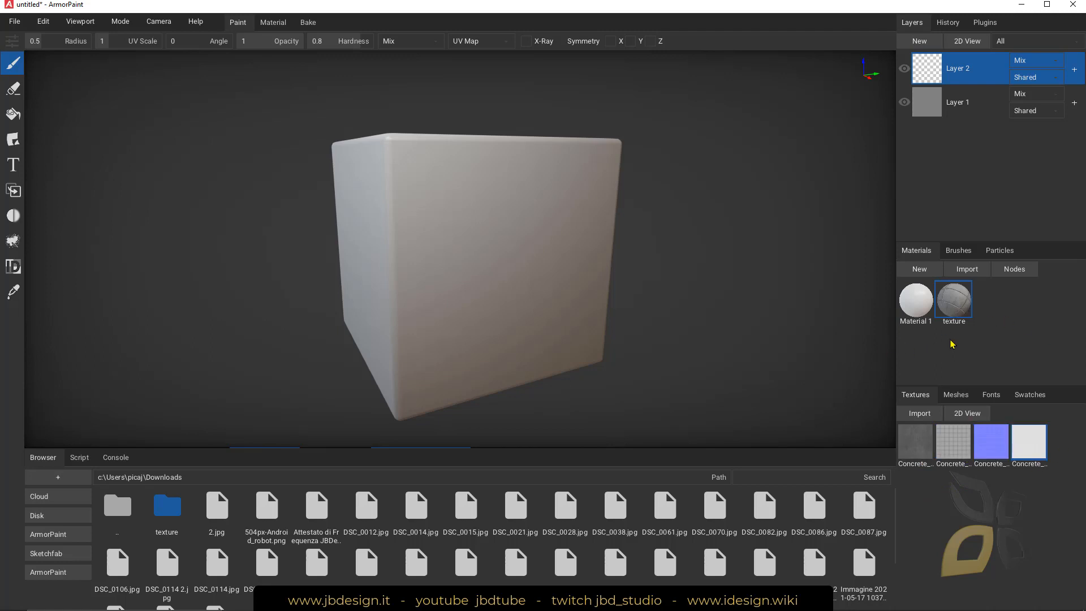
{"action": "double_click", "coordinate": [955, 309]}
{"action": "scroll", "coordinate": [789, 179], "scroll_direction": "down", "scroll_amount": 2}
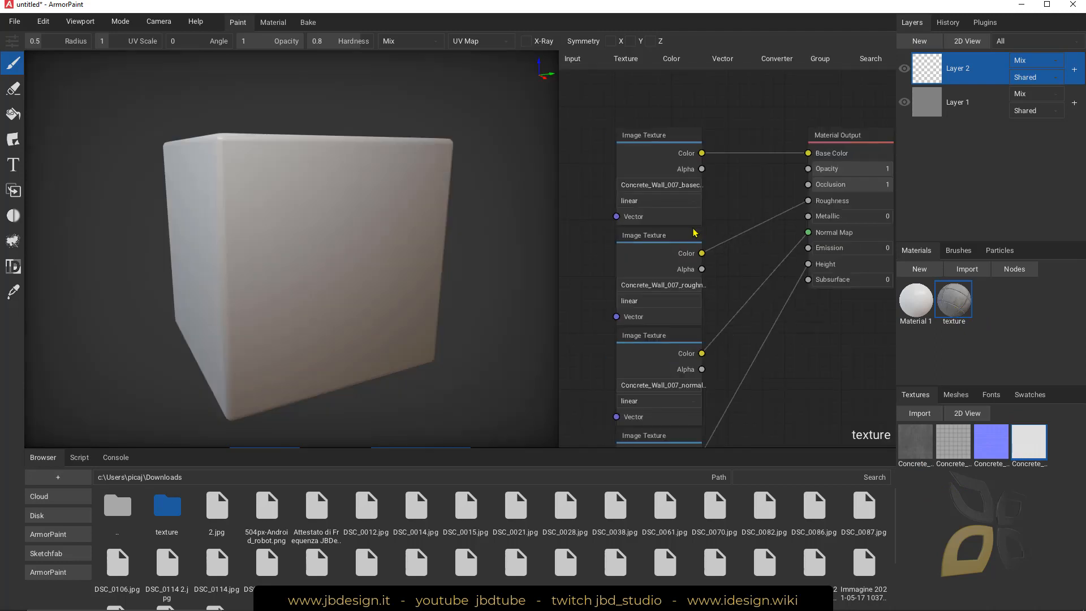
Spread out the texture material's node graph, separating the four Image Texture nodes and moving the Material Output node clear of them.
{"action": "left_click_drag", "start_coordinate": [807, 156], "coordinate": [823, 247]}
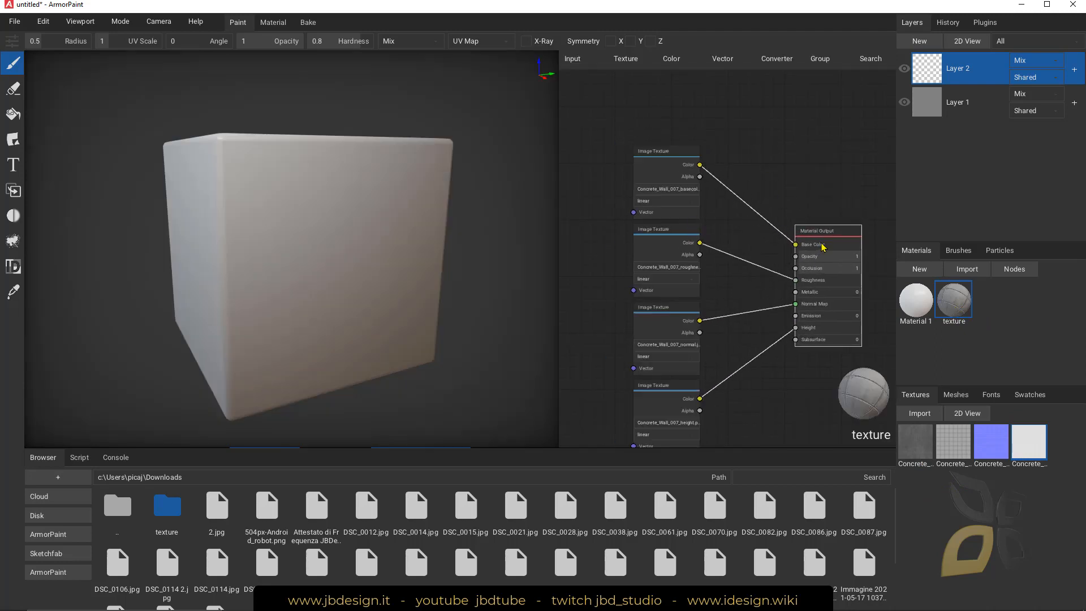
{"action": "left_click_drag", "start_coordinate": [654, 153], "coordinate": [654, 134]}
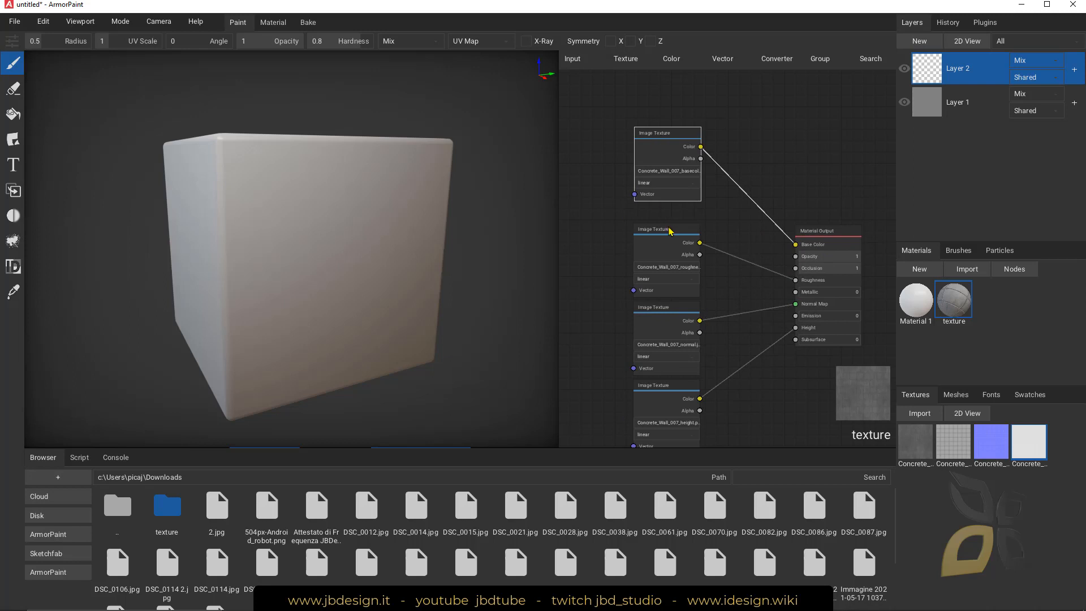
{"action": "left_click_drag", "start_coordinate": [668, 230], "coordinate": [635, 220]}
{"action": "mouse_move", "coordinate": [835, 247]}
{"action": "left_mouse_down"}
{"action": "mouse_move", "coordinate": [827, 226]}
{"action": "mouse_move", "coordinate": [832, 256]}
{"action": "left_mouse_up"}
{"action": "left_click_drag", "start_coordinate": [669, 309], "coordinate": [626, 311]}
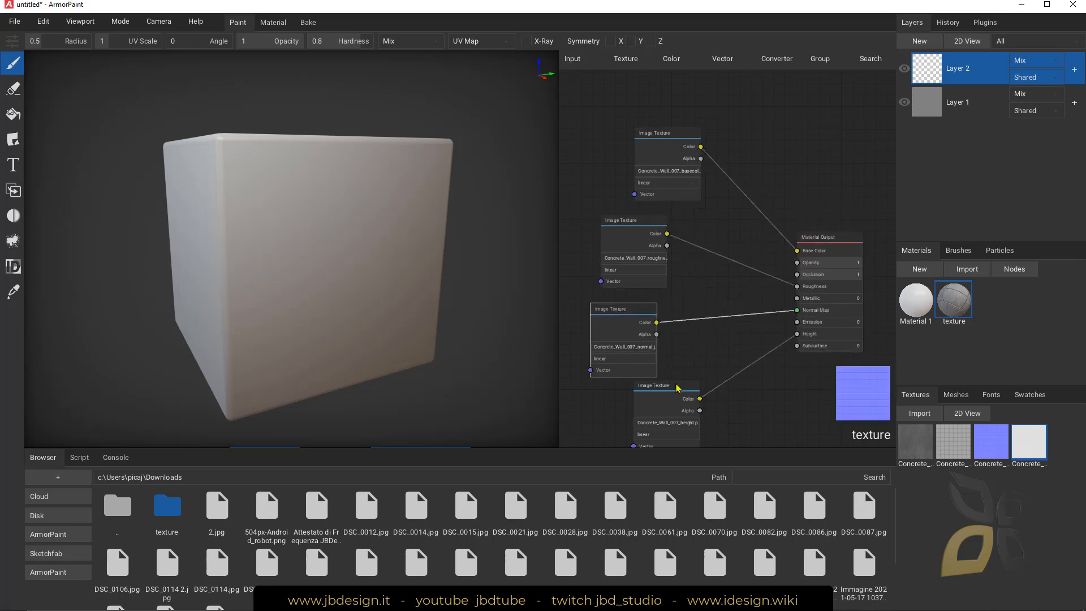
{"action": "left_click_drag", "start_coordinate": [675, 386], "coordinate": [633, 409]}
{"action": "mouse_move", "coordinate": [843, 240]}
{"action": "left_mouse_down"}
{"action": "mouse_move", "coordinate": [820, 244]}
{"action": "mouse_move", "coordinate": [853, 229]}
{"action": "left_mouse_up"}
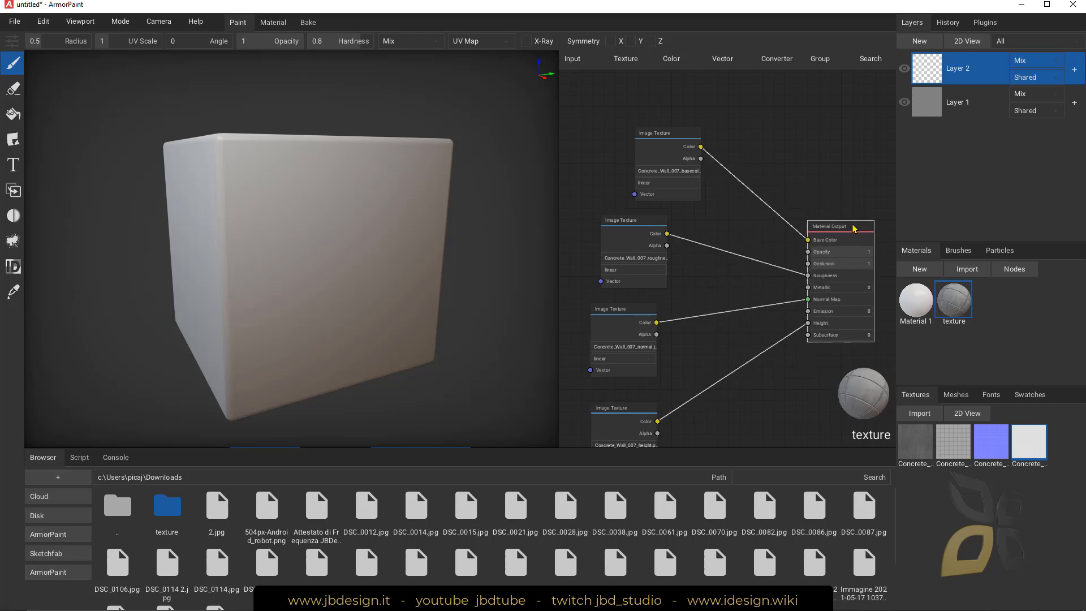
Reposition the base color Image Texture node to show its link to the Base Color input of the Material Output node.
{"action": "scroll", "coordinate": [841, 287], "scroll_direction": "up", "scroll_amount": 2}
{"action": "scroll", "coordinate": [731, 284], "scroll_direction": "down", "scroll_amount": 3}
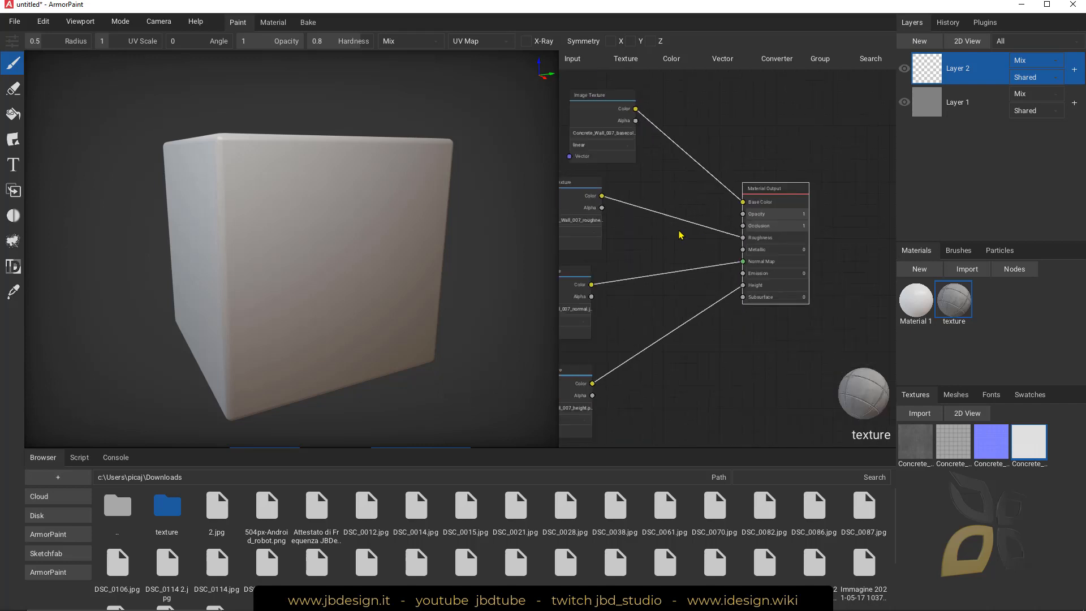
{"action": "left_click_drag", "start_coordinate": [748, 204], "coordinate": [766, 207]}
{"action": "scroll", "coordinate": [785, 190], "scroll_direction": "up", "scroll_amount": 2}
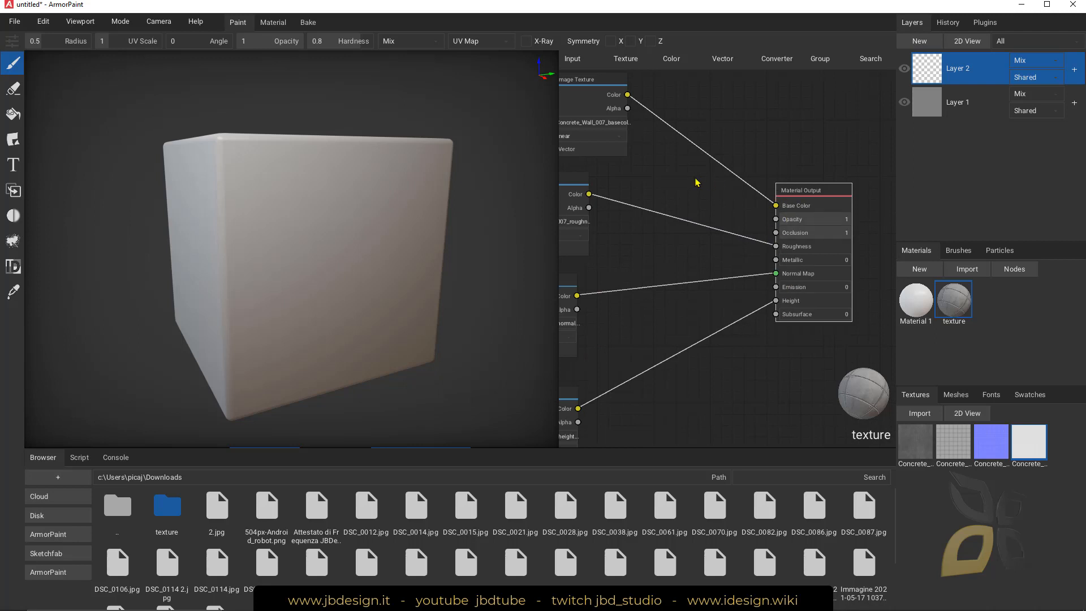
{"action": "middle_click_drag", "start_coordinate": [695, 179], "coordinate": [746, 224]}
{"action": "scroll", "coordinate": [707, 169], "scroll_direction": "down", "scroll_amount": 1}
{"action": "left_click_drag", "start_coordinate": [661, 132], "coordinate": [679, 158]}
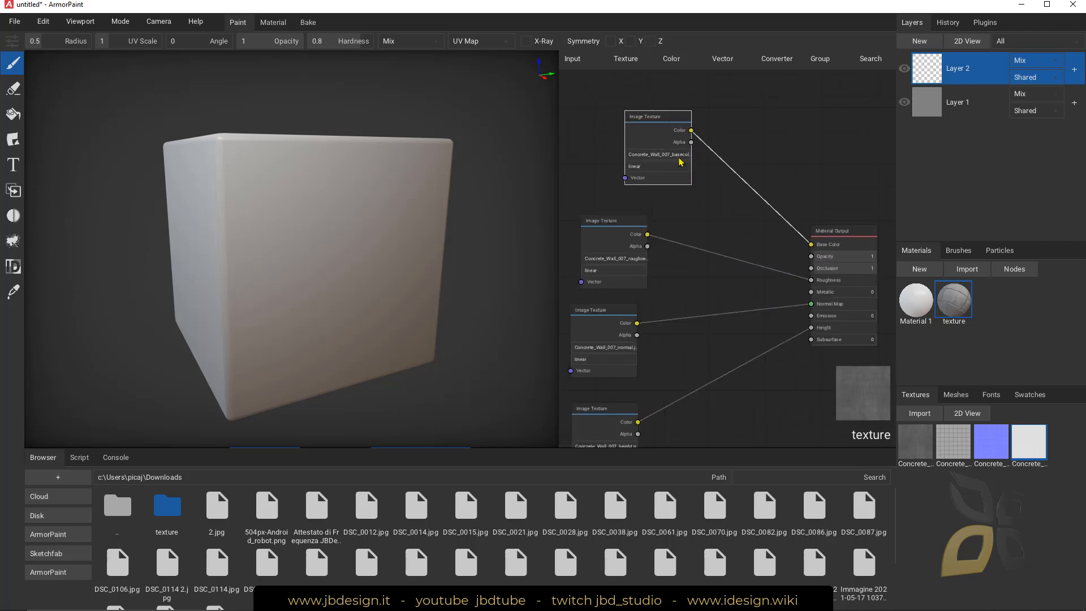
{"action": "scroll", "coordinate": [816, 248], "scroll_direction": "up", "scroll_amount": 2}
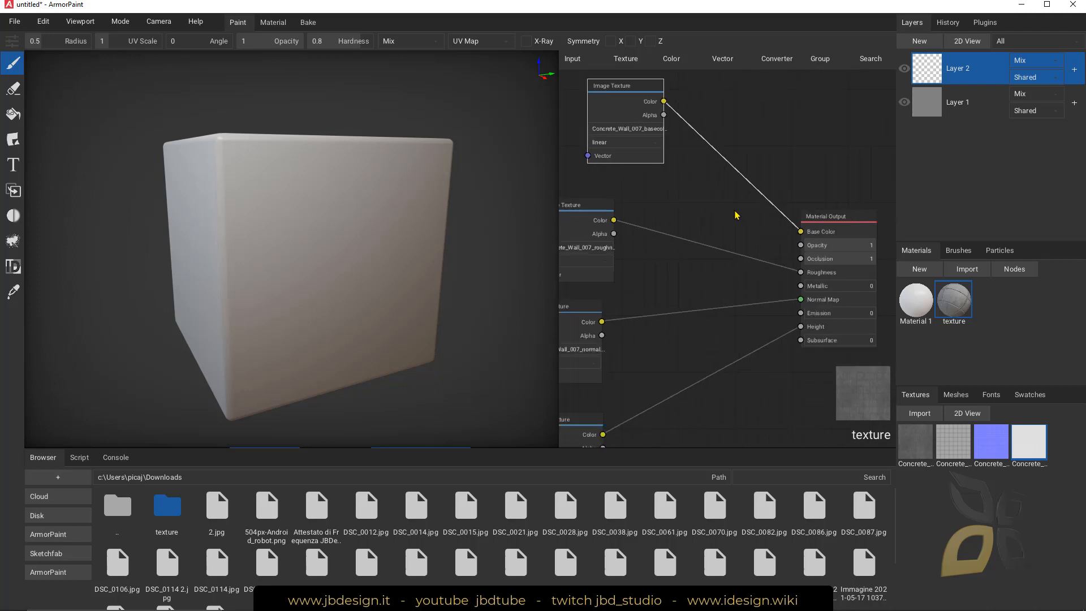
Line up the roughness, normal and height Image Texture nodes in a column beneath the base color node.
{"action": "left_click_drag", "start_coordinate": [584, 210], "coordinate": [638, 204]}
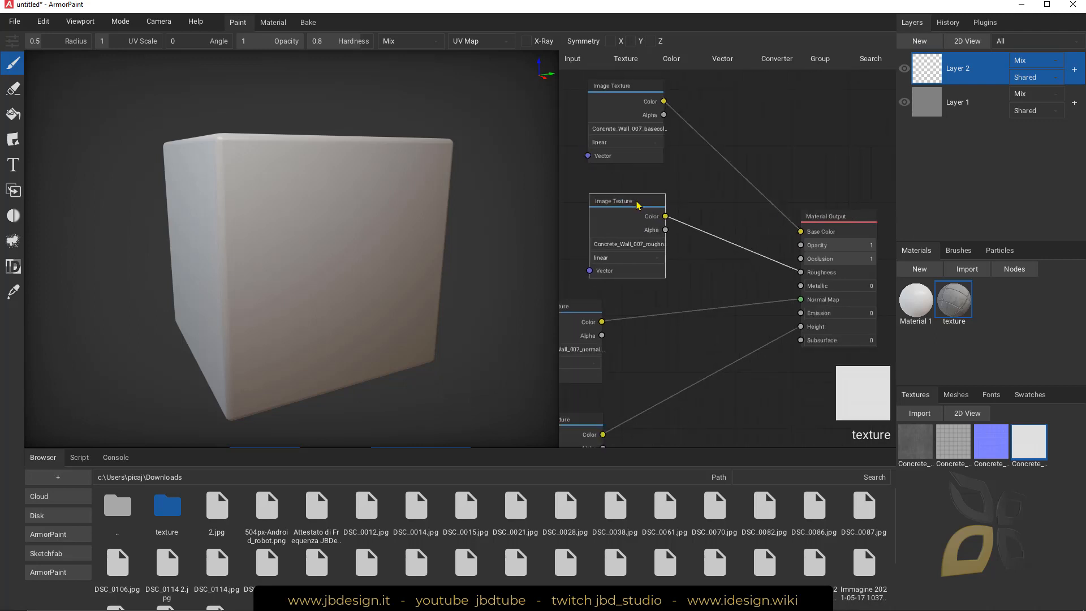
{"action": "left_click", "coordinate": [819, 276]}
{"action": "middle_click_drag", "start_coordinate": [695, 298], "coordinate": [711, 186]}
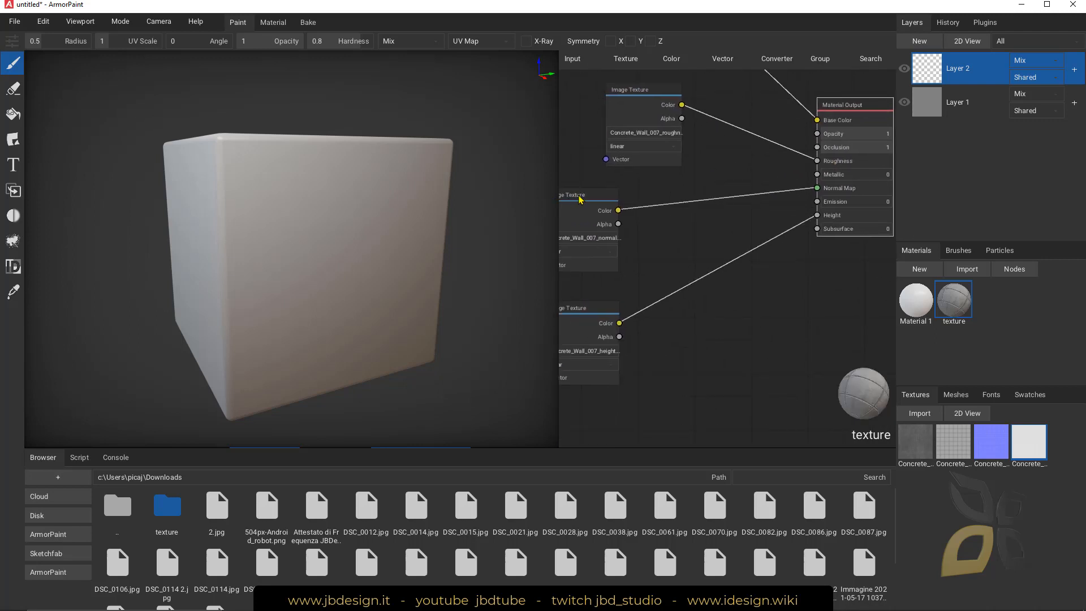
{"action": "left_click_drag", "start_coordinate": [580, 199], "coordinate": [637, 206]}
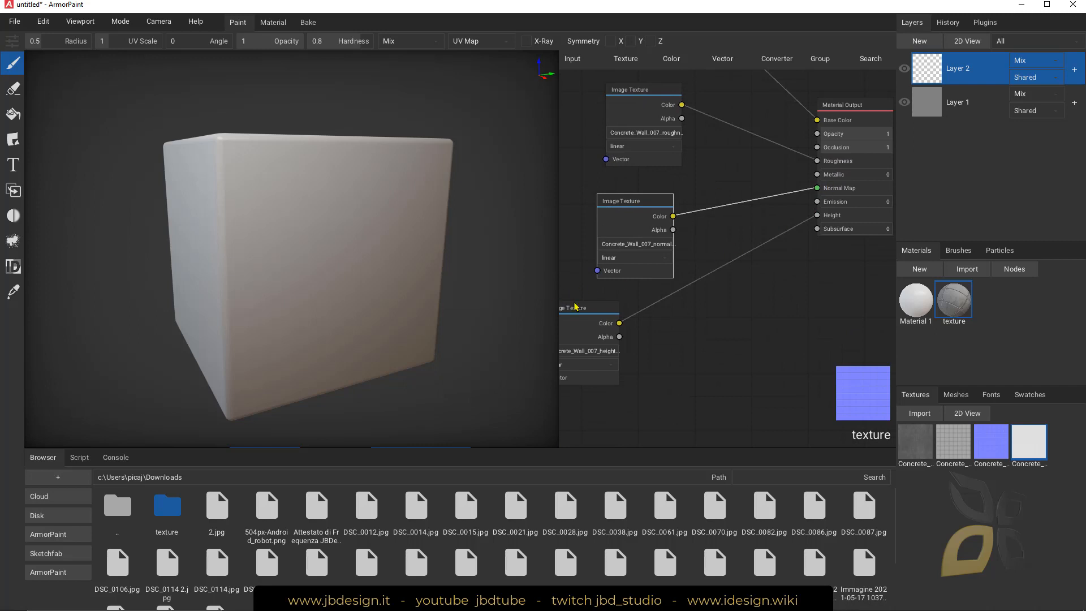
{"action": "left_click_drag", "start_coordinate": [576, 306], "coordinate": [652, 311]}
Move the Material Output node farther from the Image Texture nodes to show all four map connections.
{"action": "middle_click_drag", "start_coordinate": [786, 271], "coordinate": [736, 307]}
{"action": "scroll", "coordinate": [735, 308], "scroll_direction": "down", "scroll_amount": 1}
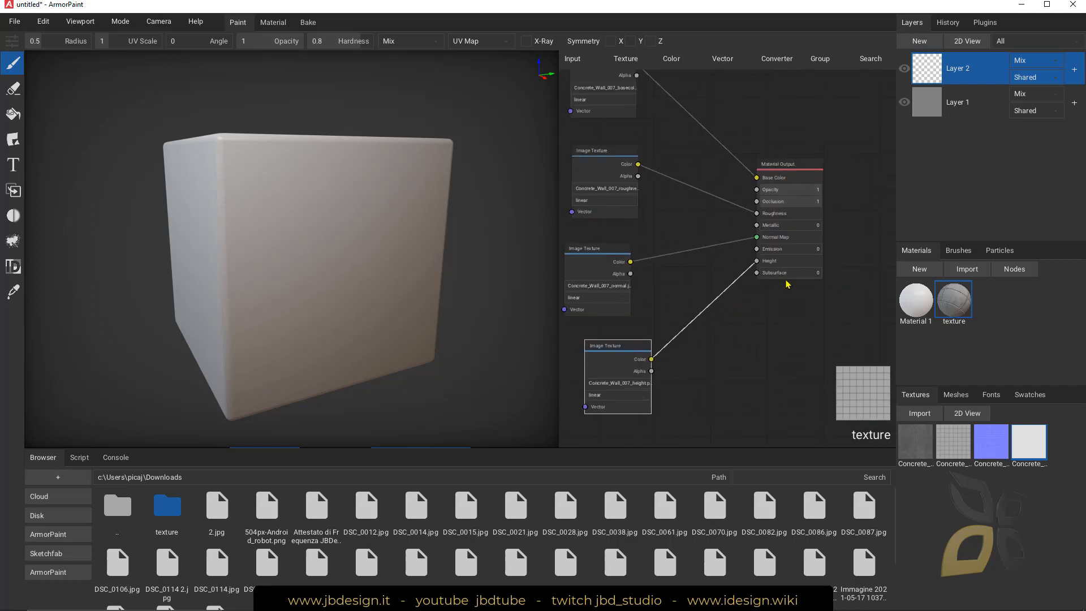
{"action": "left_click_drag", "start_coordinate": [816, 176], "coordinate": [828, 186]}
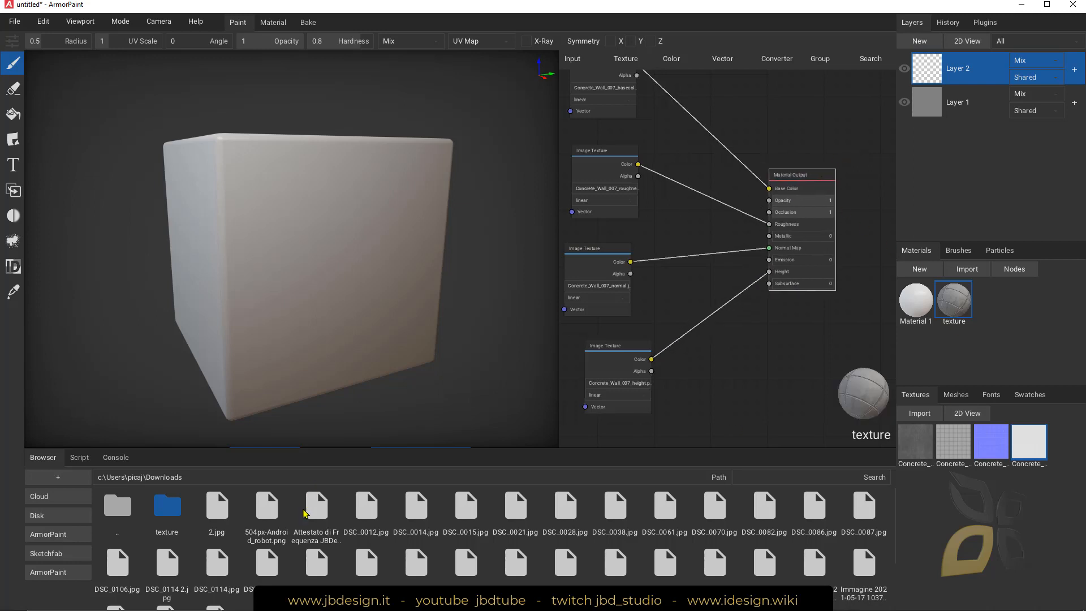
{"action": "scroll", "coordinate": [791, 294], "scroll_direction": "up", "scroll_amount": 1}
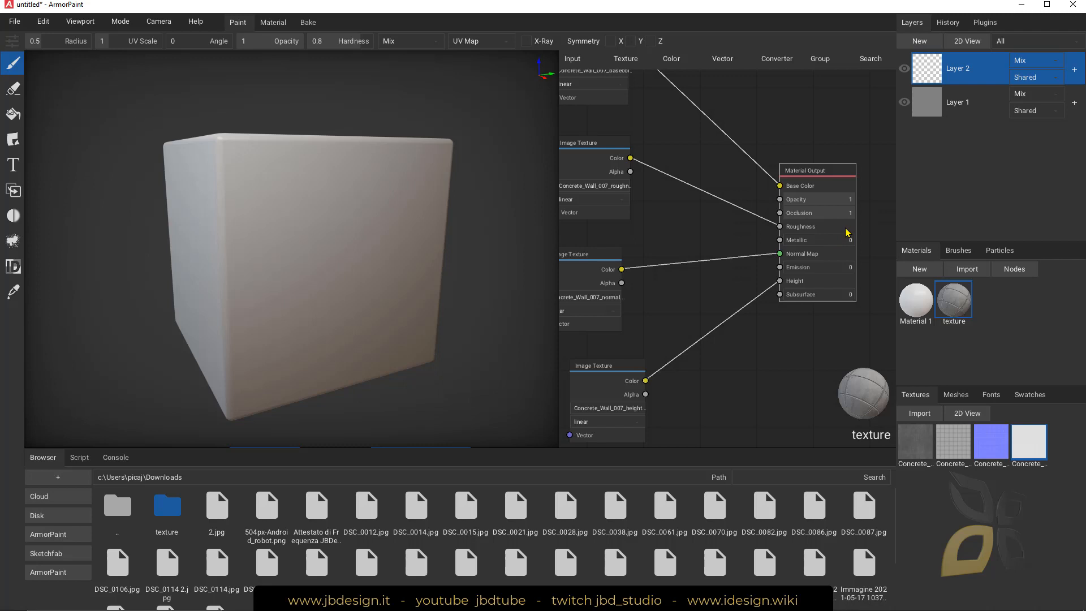
{"action": "scroll", "coordinate": [772, 244], "scroll_direction": "down", "scroll_amount": 5}
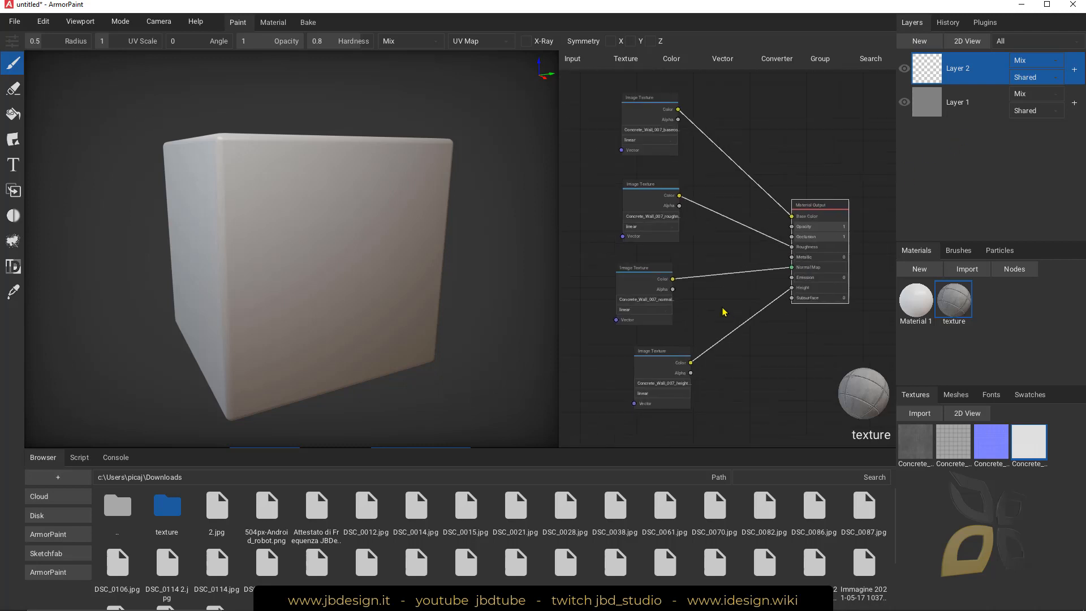
Switch to the YouTube browser window and open the ArmorPaint Videocourse ENGLISH playlist.
{"action": "mouse_move", "coordinate": [565, 607]}
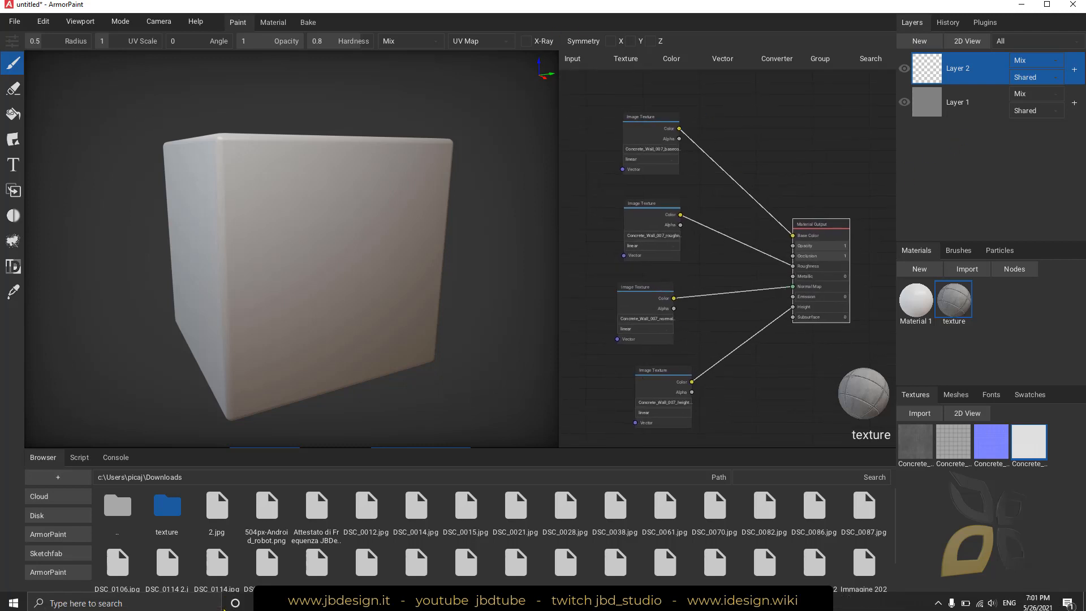
{"action": "left_click", "coordinate": [526, 601]}
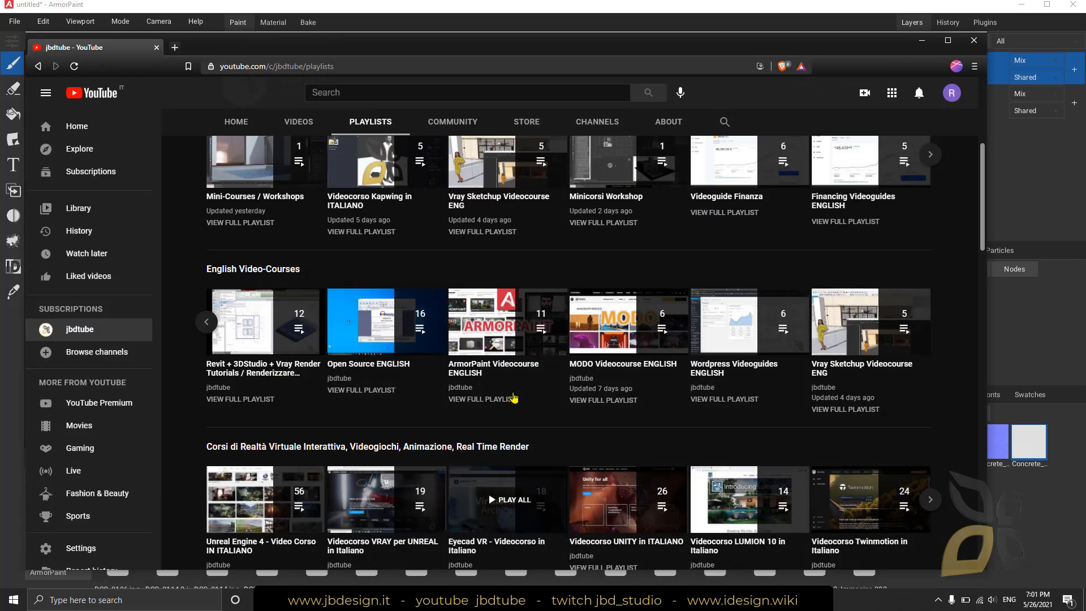
{"action": "left_click", "coordinate": [494, 374]}
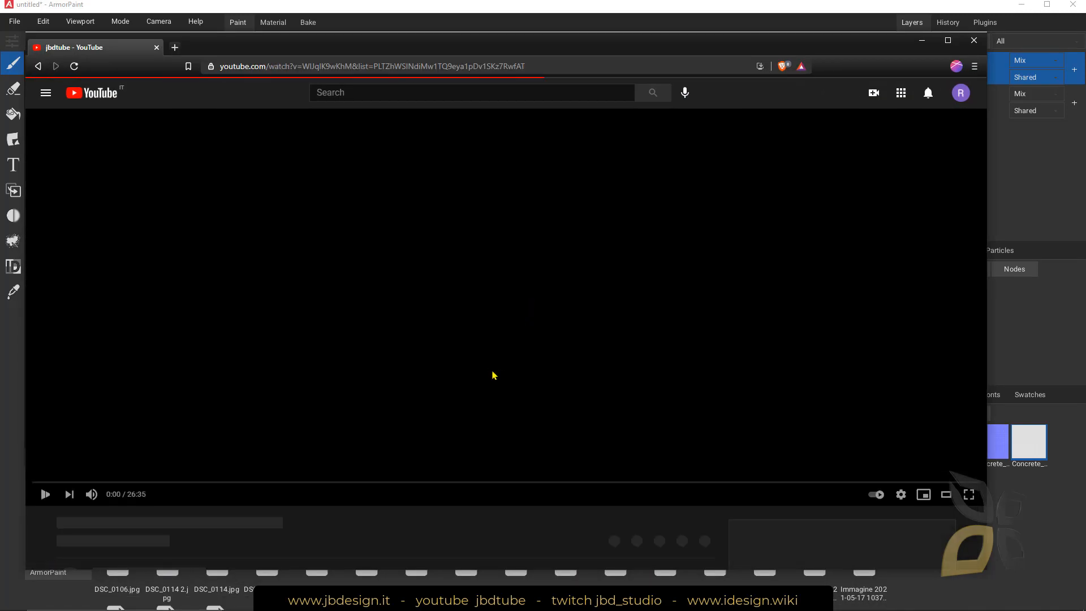
Look through the lessons in the ArmorPaint Videocourse ENGLISH playlist and return to ArmorPaint.
{"action": "scroll", "coordinate": [424, 414], "scroll_direction": "down", "scroll_amount": 4}
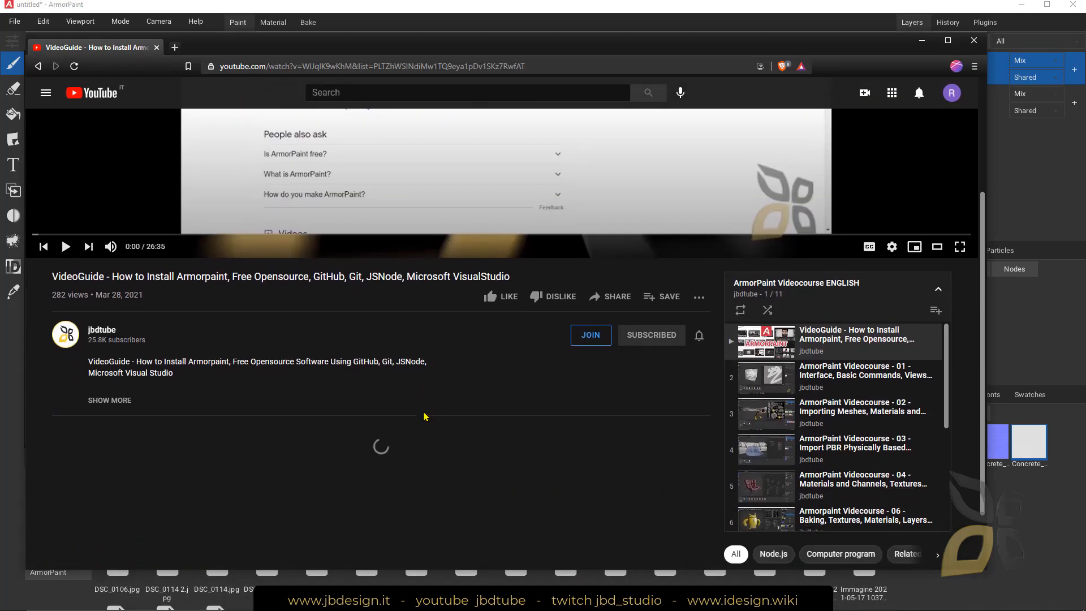
{"action": "scroll", "coordinate": [823, 390], "scroll_direction": "down", "scroll_amount": 1}
{"action": "scroll", "coordinate": [824, 382], "scroll_direction": "down", "scroll_amount": 6}
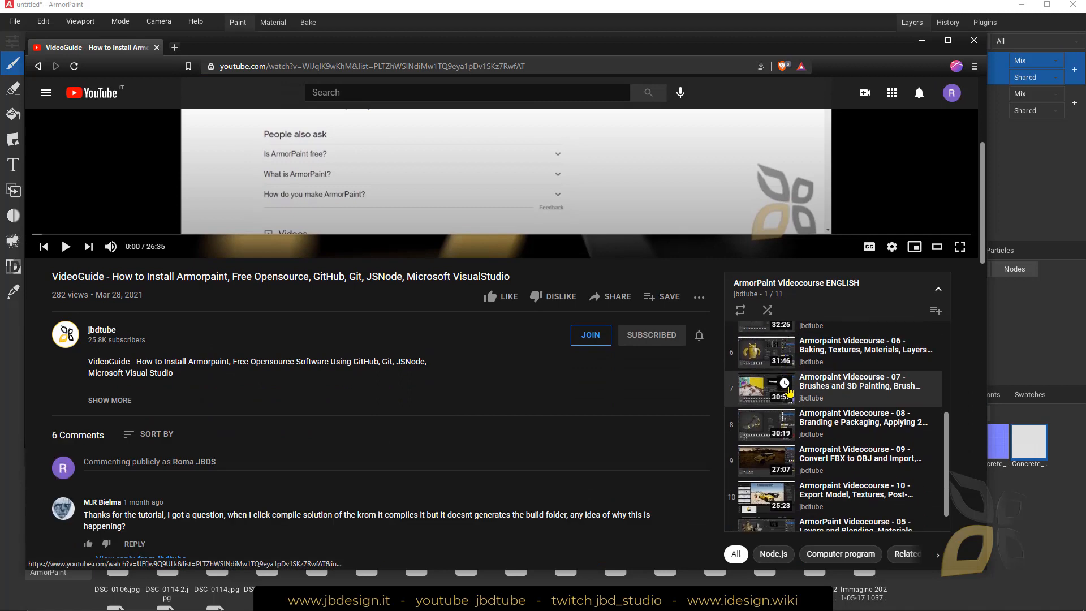
{"action": "scroll", "coordinate": [803, 435], "scroll_direction": "up", "scroll_amount": 3}
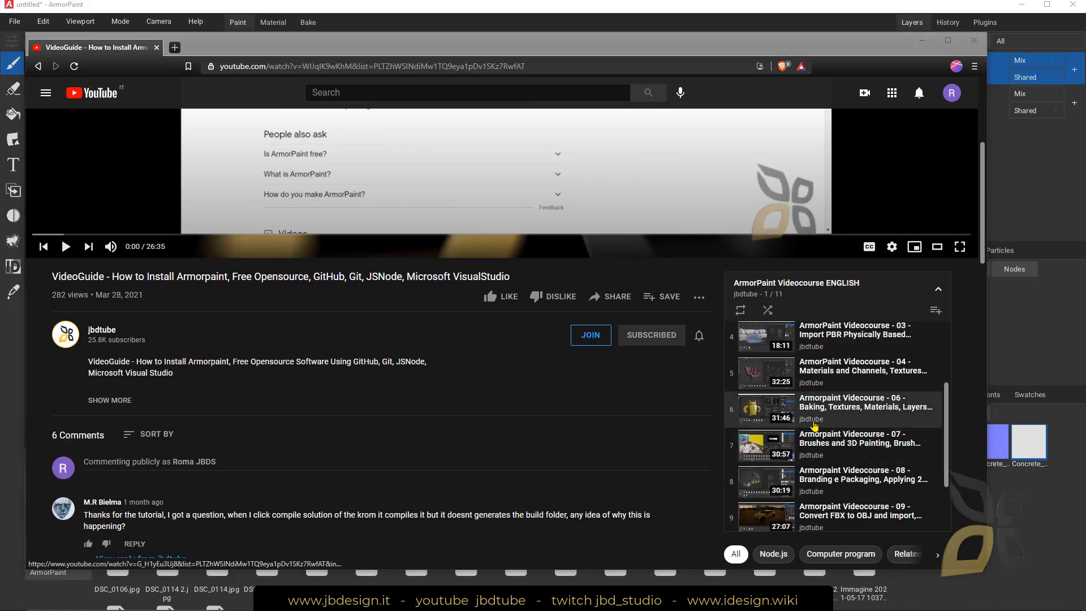
{"action": "scroll", "coordinate": [817, 453], "scroll_direction": "down", "scroll_amount": 2}
{"action": "scroll", "coordinate": [814, 452], "scroll_direction": "down", "scroll_amount": 1}
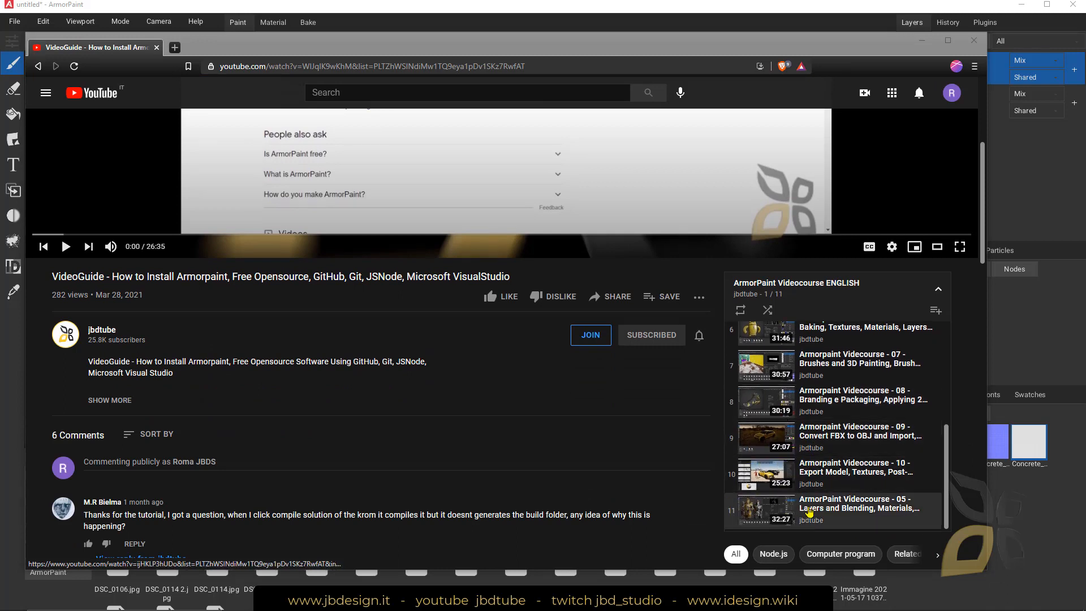
{"action": "scroll", "coordinate": [876, 476], "scroll_direction": "up", "scroll_amount": 3}
{"action": "scroll", "coordinate": [892, 480], "scroll_direction": "up", "scroll_amount": 2}
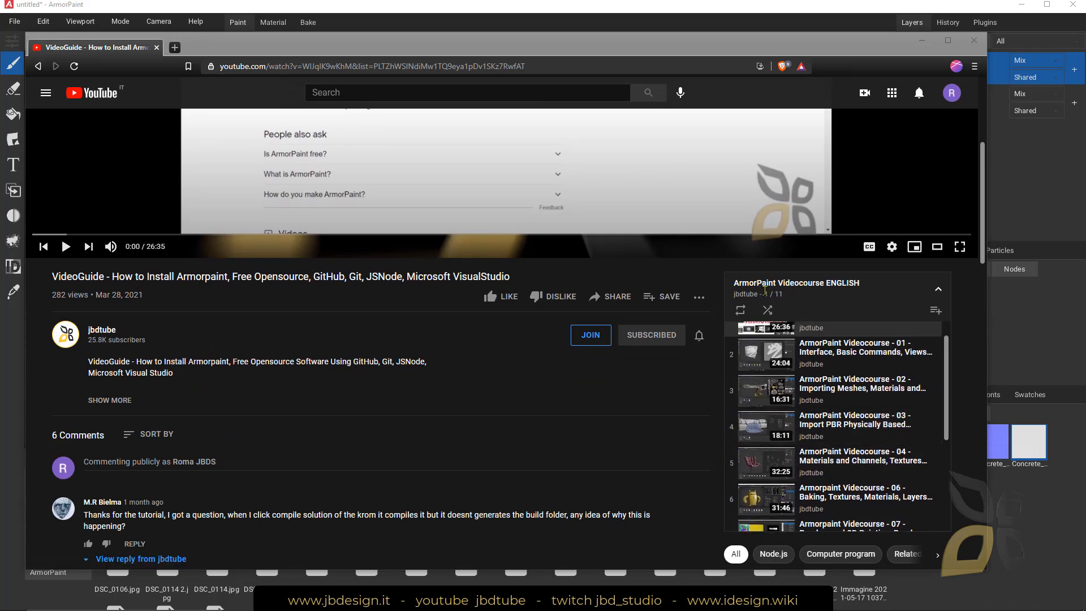
{"action": "scroll", "coordinate": [856, 463], "scroll_direction": "down", "scroll_amount": 2}
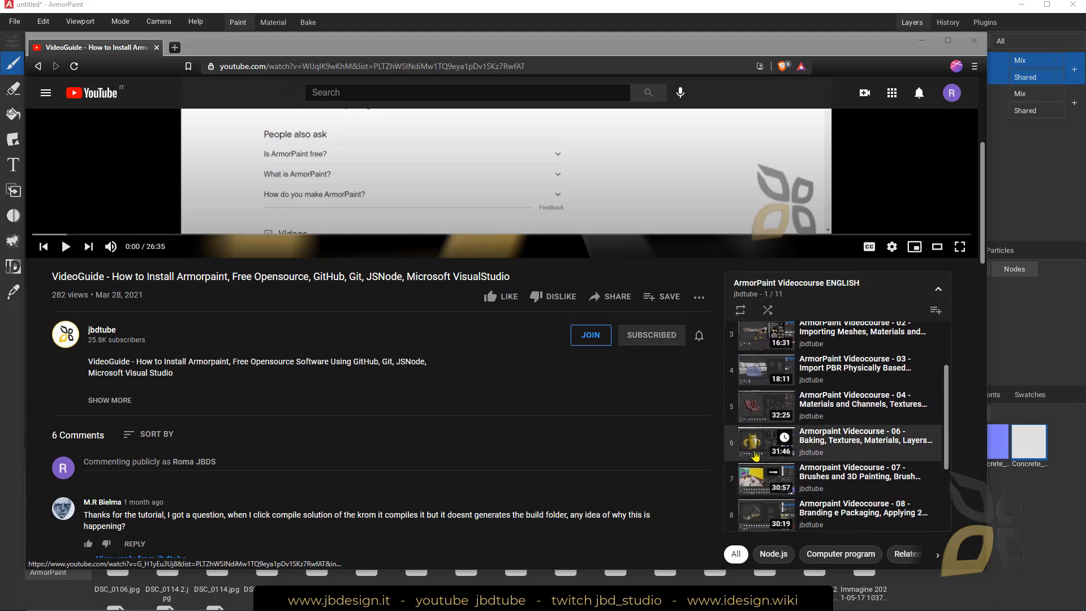
{"action": "scroll", "coordinate": [764, 480], "scroll_direction": "down", "scroll_amount": 2}
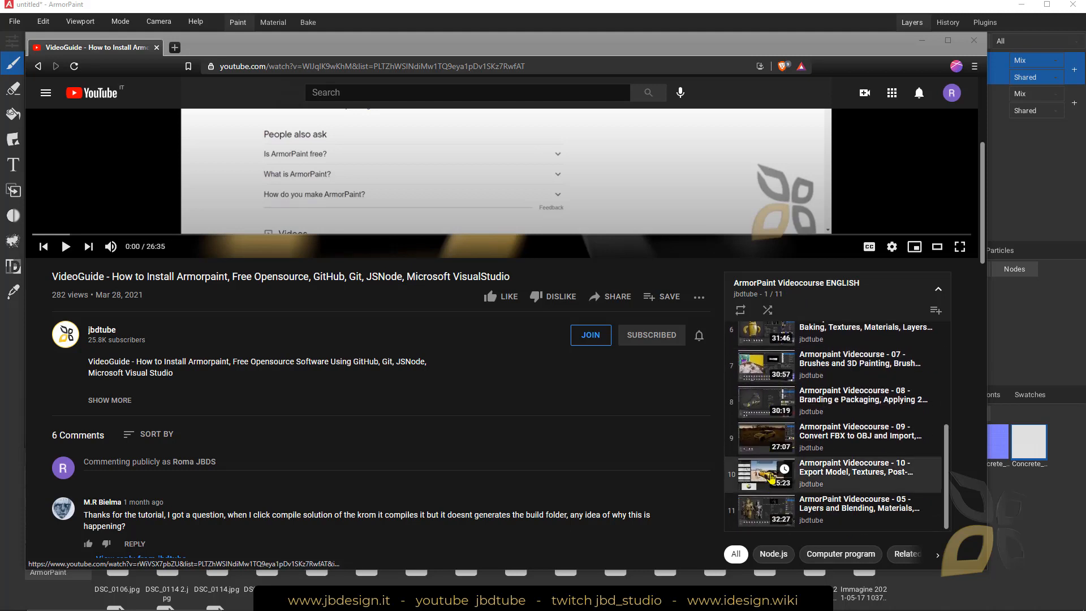
{"action": "left_click", "coordinate": [922, 40]}
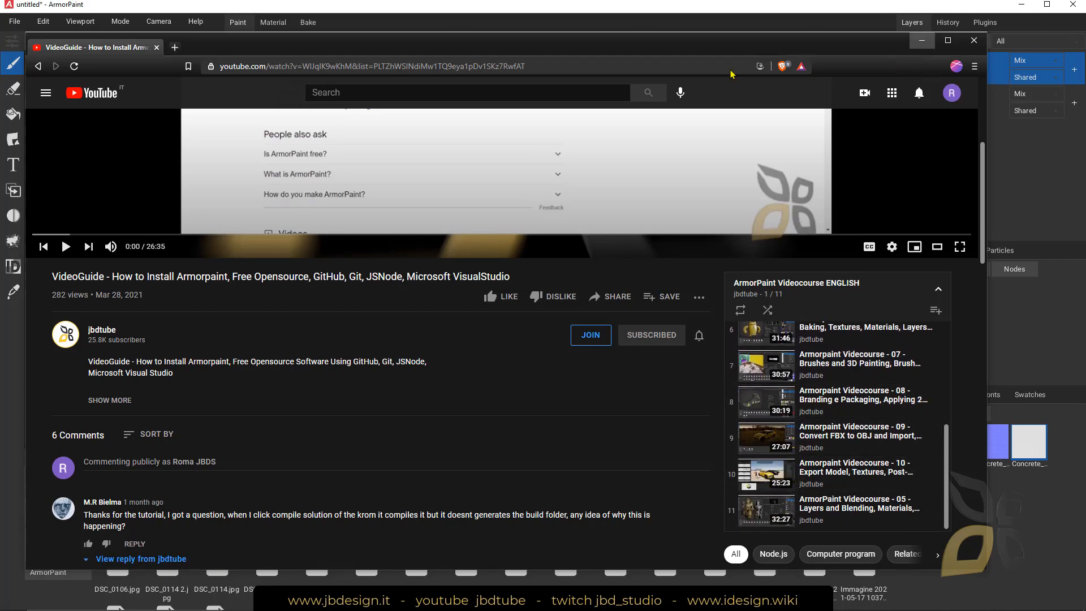
Apply the texture material to the rounded cube as a new layer and inspect it under different lighting angles.
{"action": "right_click_drag", "start_coordinate": [304, 204], "coordinate": [324, 194]}
{"action": "scroll", "coordinate": [635, 167], "scroll_direction": "down", "scroll_amount": 2}
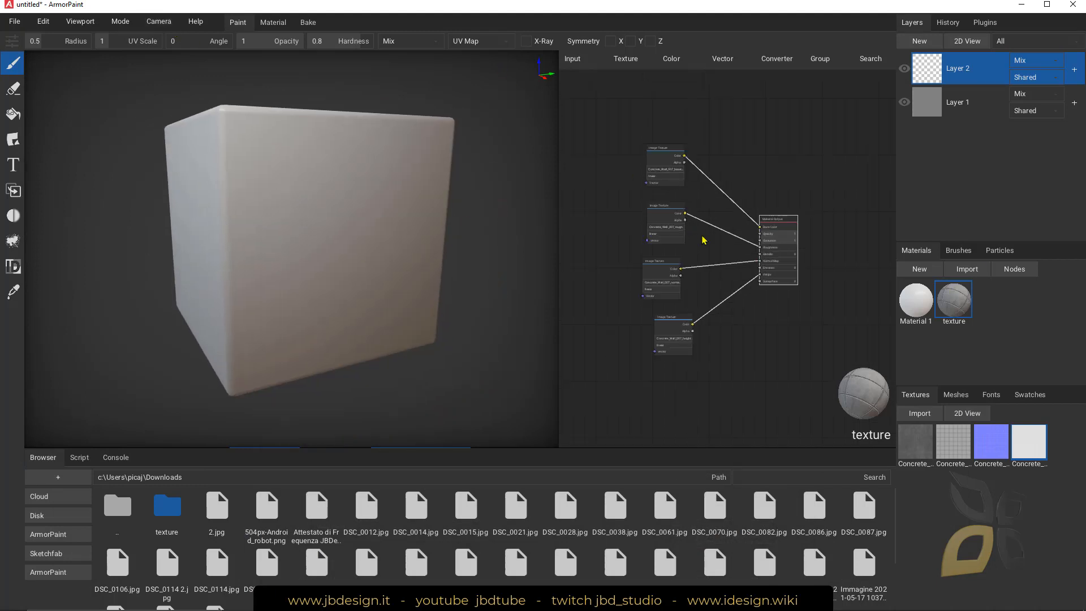
{"action": "left_click_drag", "start_coordinate": [954, 302], "coordinate": [372, 217]}
{"action": "right_click_drag", "start_coordinate": [262, 262], "coordinate": [276, 280]}
{"action": "middle_click_drag", "start_coordinate": [276, 275], "coordinate": [404, 156], "text": "shift"}
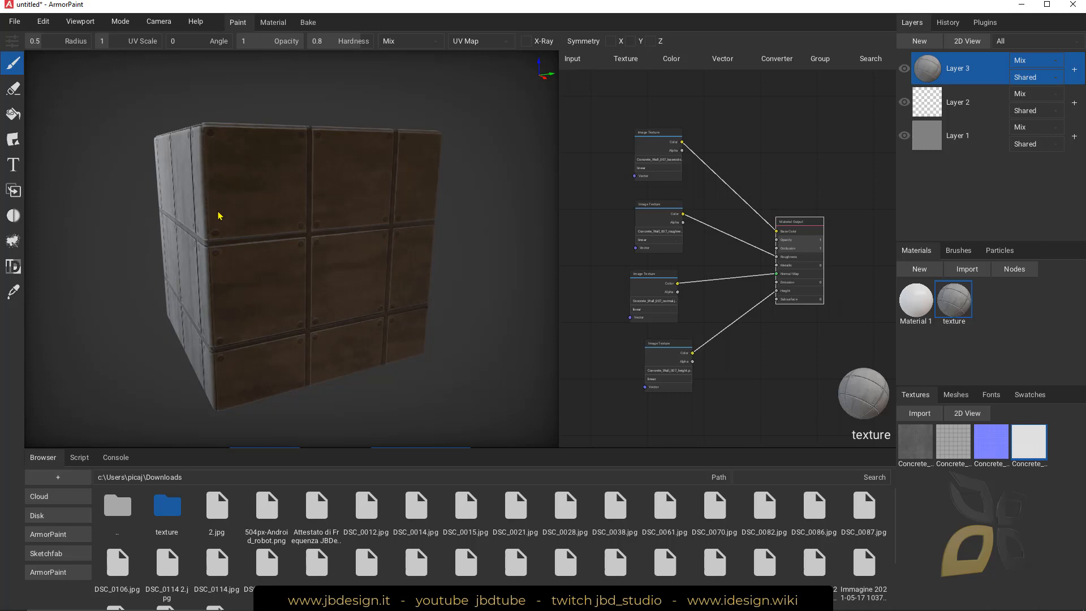
{"action": "middle_click_drag", "start_coordinate": [347, 193], "coordinate": [315, 236], "text": "ctrl"}
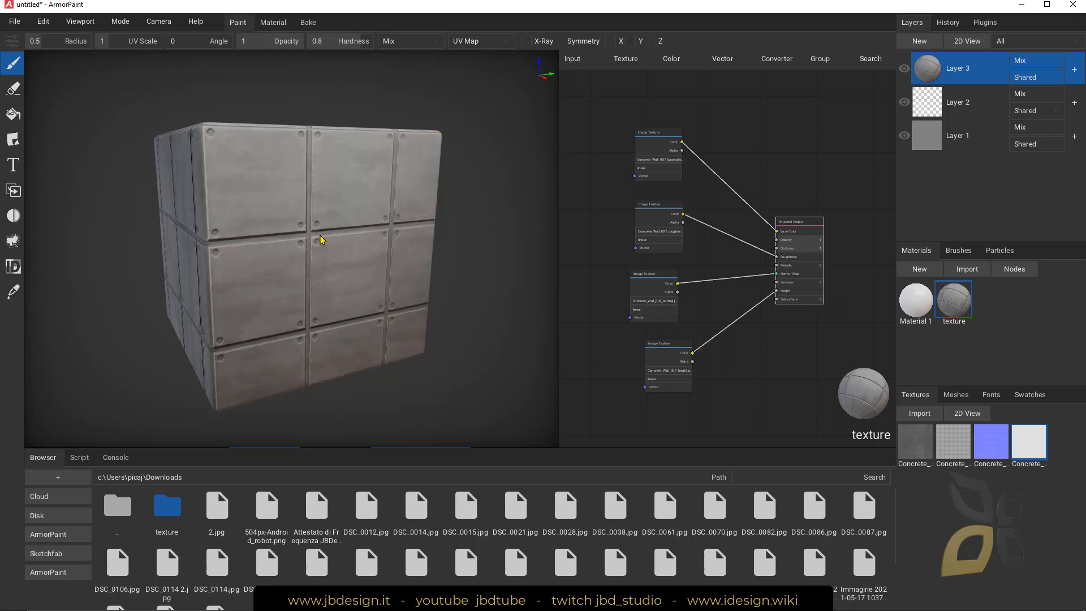
{"action": "middle_click_drag", "start_coordinate": [252, 271], "coordinate": [269, 254]}
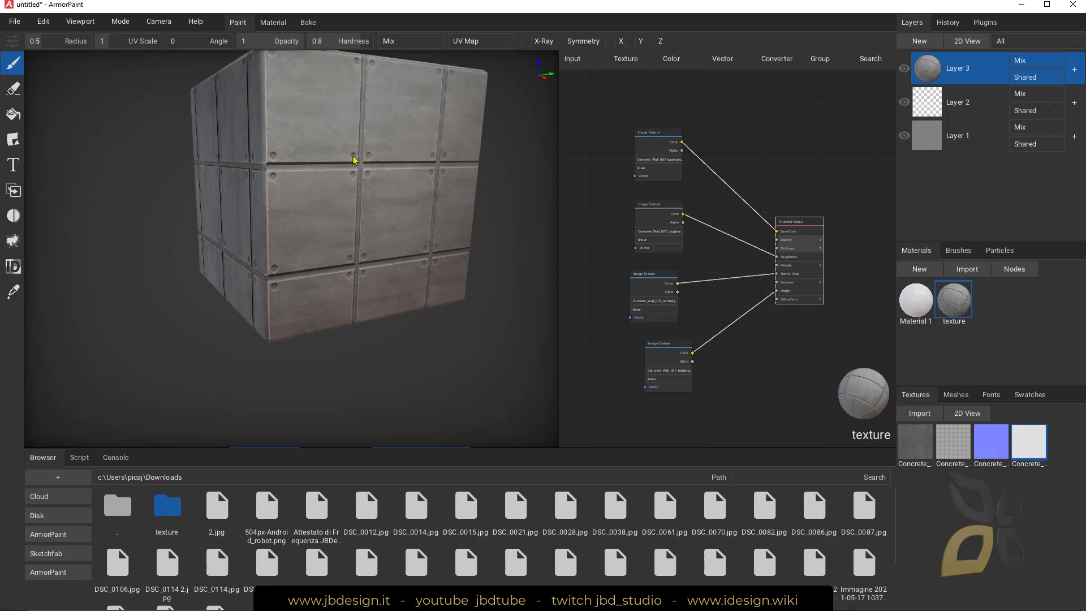
{"action": "middle_click_drag", "start_coordinate": [352, 155], "coordinate": [340, 179]}
{"action": "middle_click_drag", "start_coordinate": [307, 220], "coordinate": [304, 210]}
Create a new project from the sphere template with a 1:1 aspect ratio.
{"action": "left_click", "coordinate": [15, 22]}
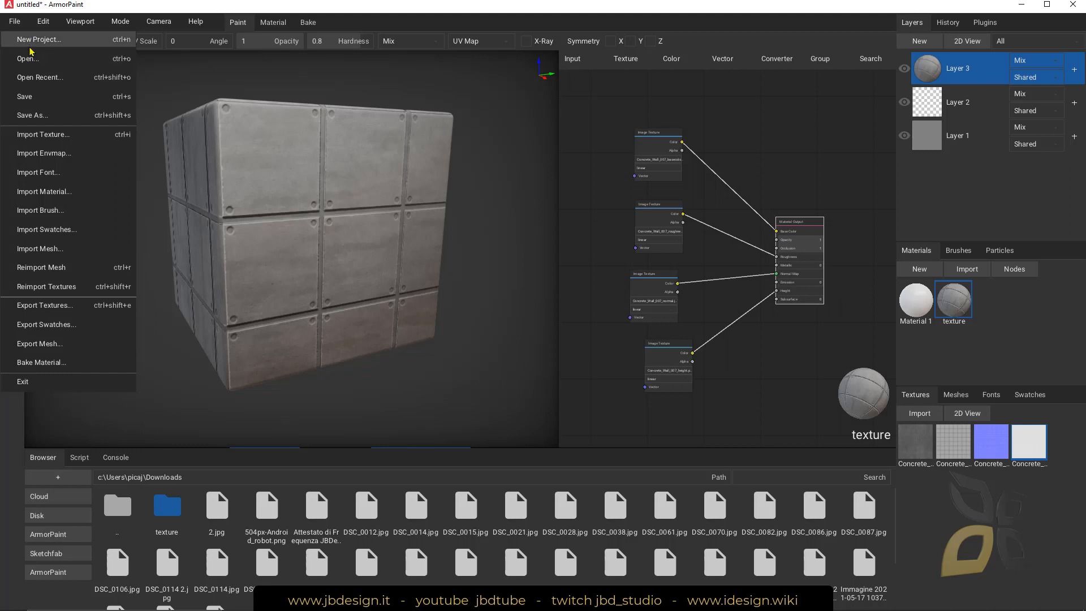
{"action": "key", "text": "ctrl+n"}
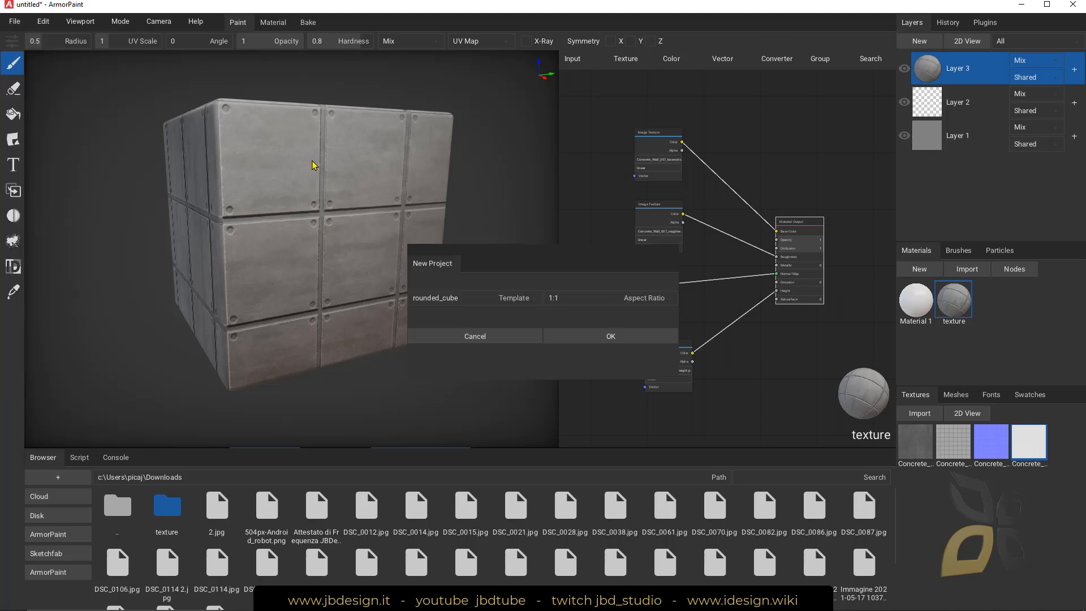
{"action": "left_click", "coordinate": [465, 305]}
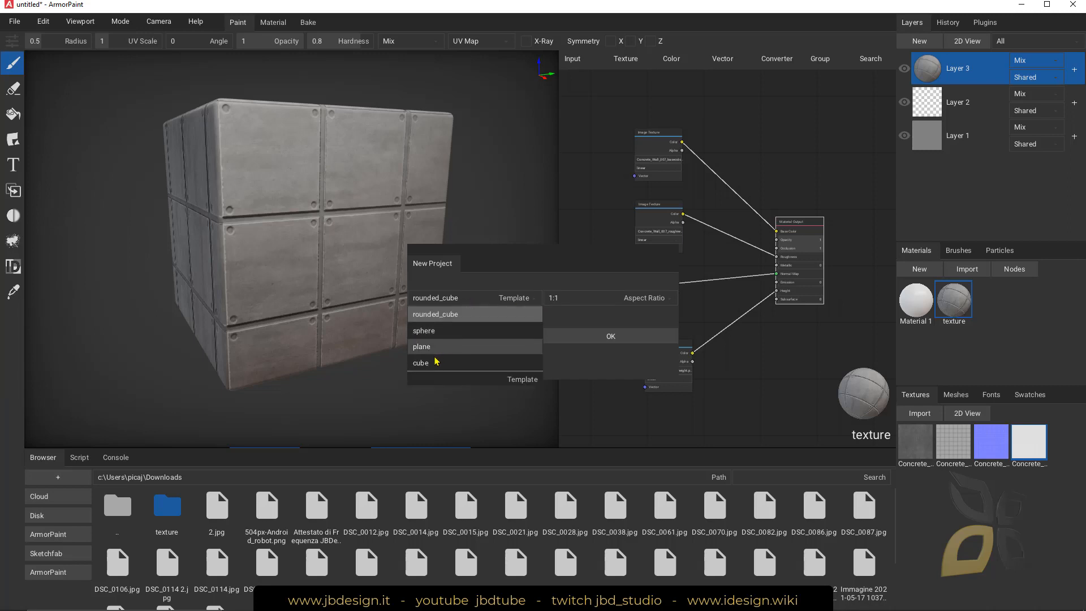
{"action": "left_click", "coordinate": [463, 332]}
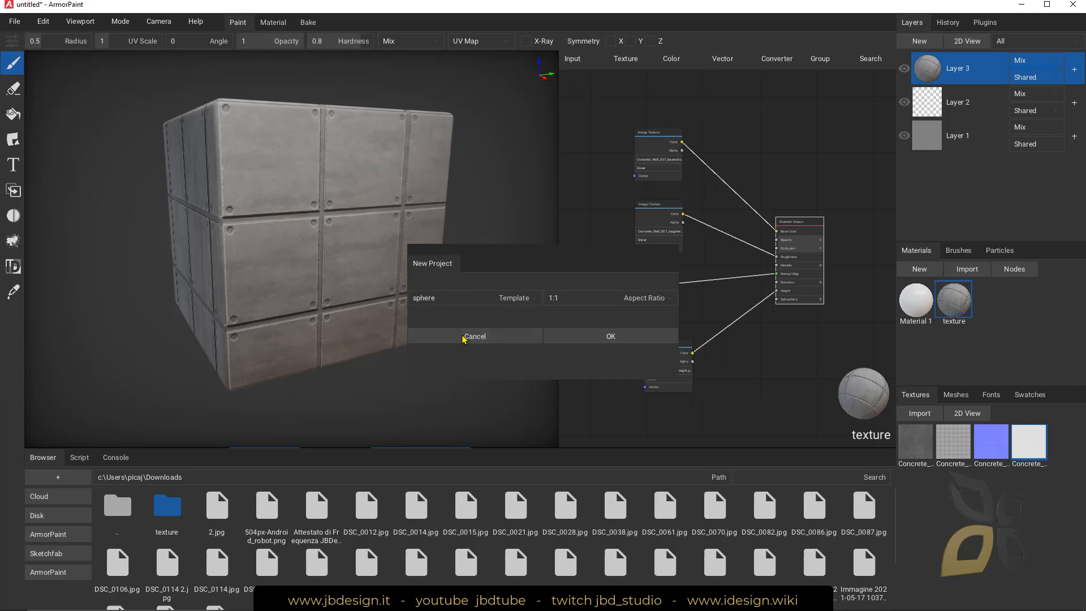
{"action": "left_click", "coordinate": [596, 336]}
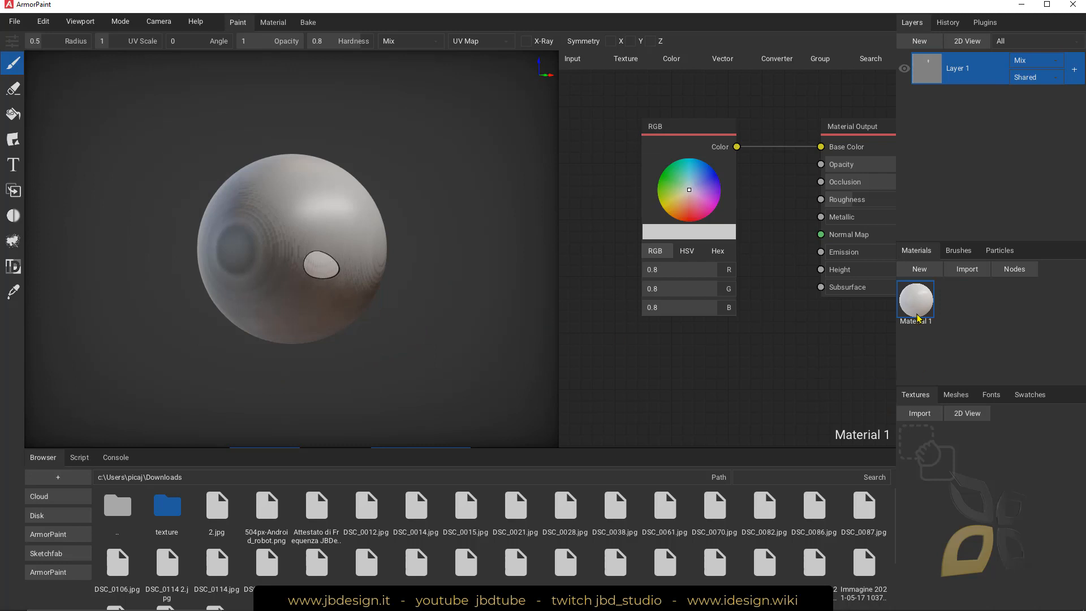
Import the texture folder from Downloads into the project and apply the resulting texture material to the sphere as a new layer.
{"action": "left_click_drag", "start_coordinate": [169, 505], "coordinate": [952, 499]}
{"action": "left_click_drag", "start_coordinate": [953, 306], "coordinate": [290, 232]}
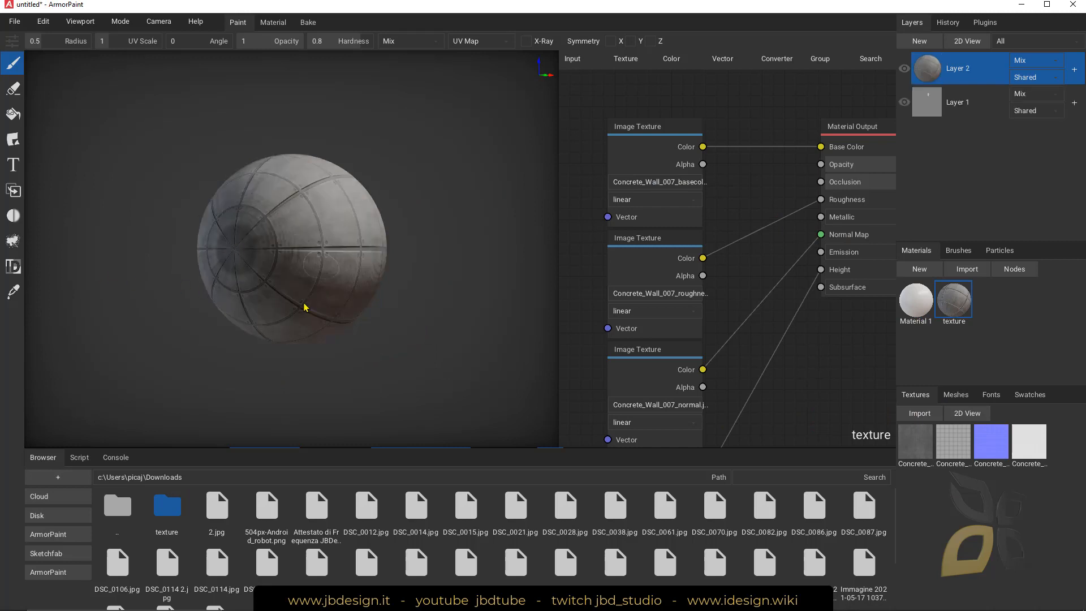
Examine the concrete wall material on the sphere from several viewpoints and light directions.
{"action": "mouse_move", "coordinate": [308, 293]}
{"action": "middle_mouse_down"}
{"action": "mouse_move", "coordinate": [271, 312]}
{"action": "mouse_move", "coordinate": [313, 337]}
{"action": "mouse_move", "coordinate": [253, 322]}
{"action": "mouse_move", "coordinate": [198, 329]}
{"action": "mouse_move", "coordinate": [298, 351]}
{"action": "mouse_move", "coordinate": [280, 355]}
{"action": "middle_mouse_up"}
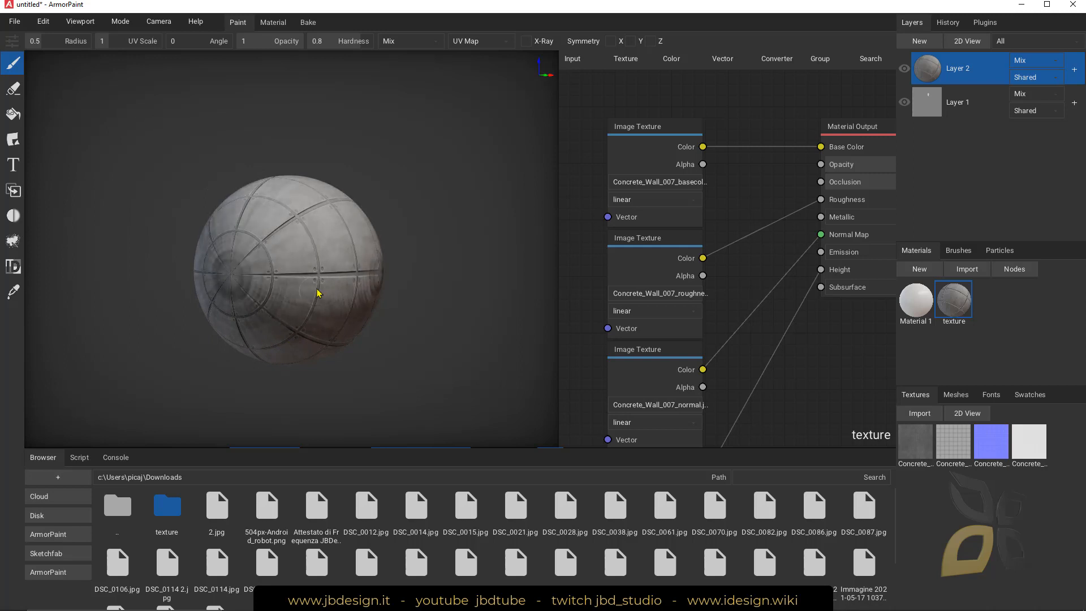
{"action": "middle_click_drag", "start_coordinate": [319, 294], "coordinate": [349, 277]}
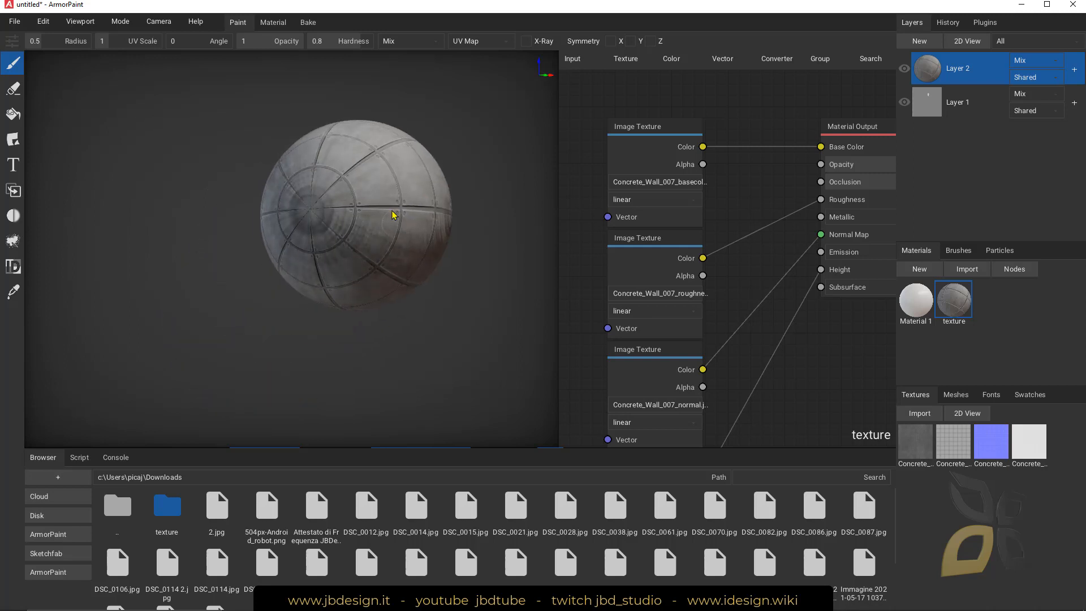
{"action": "middle_click_drag", "start_coordinate": [394, 215], "coordinate": [381, 236], "text": "shift"}
{"action": "middle_click_drag", "start_coordinate": [325, 278], "coordinate": [356, 253], "text": "shift"}
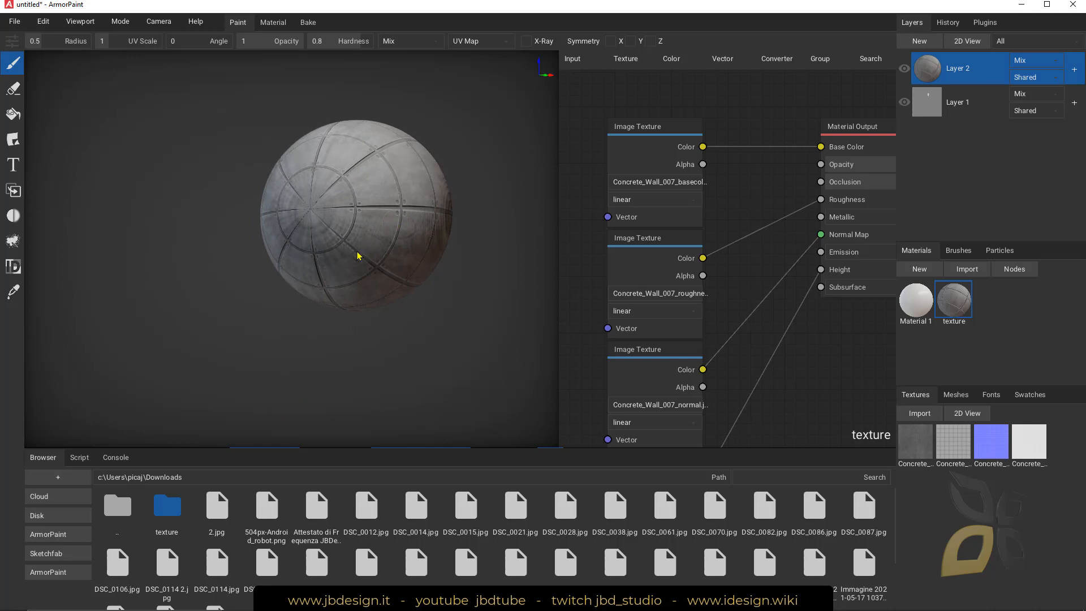
{"action": "middle_click_drag", "start_coordinate": [385, 212], "coordinate": [347, 264]}
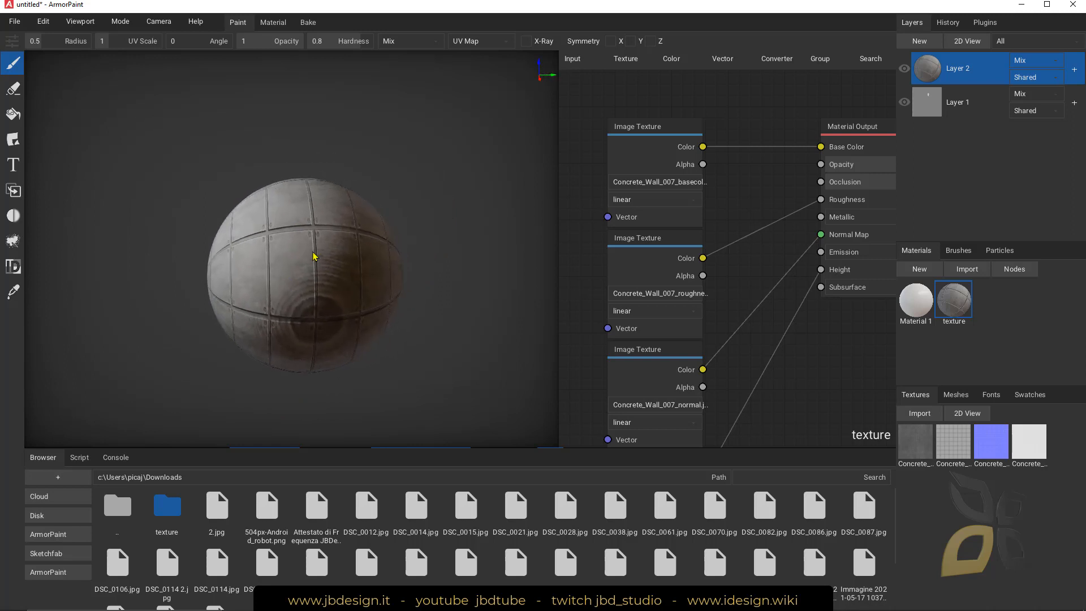
{"action": "right_click_drag", "start_coordinate": [288, 298], "coordinate": [310, 291]}
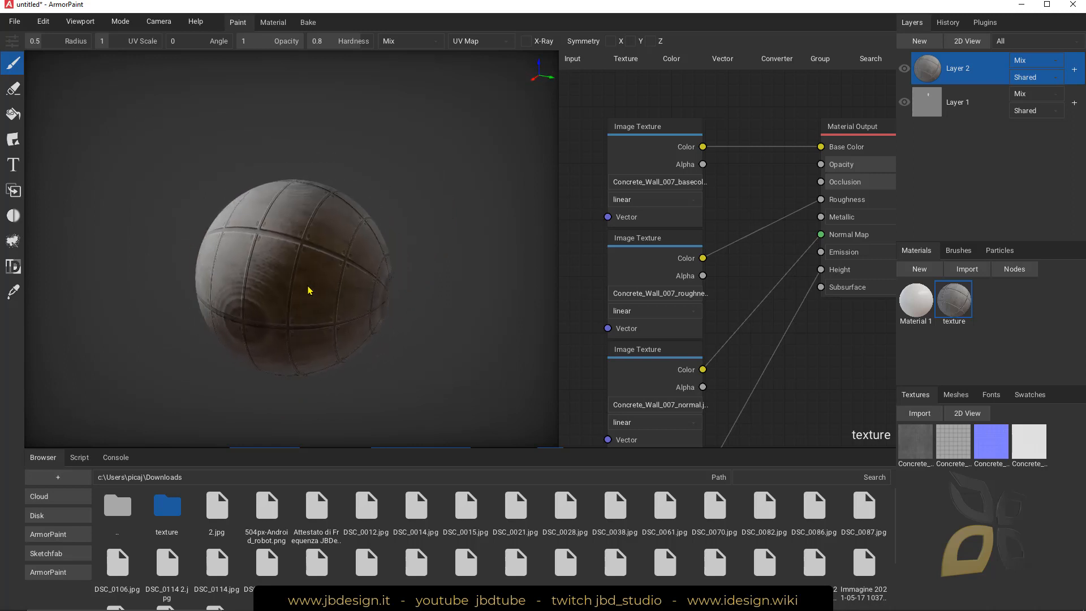
{"action": "mouse_move", "coordinate": [318, 262]}
{"action": "middle_mouse_down"}
{"action": "mouse_move", "coordinate": [311, 314]}
{"action": "mouse_move", "coordinate": [313, 257]}
{"action": "middle_mouse_up"}
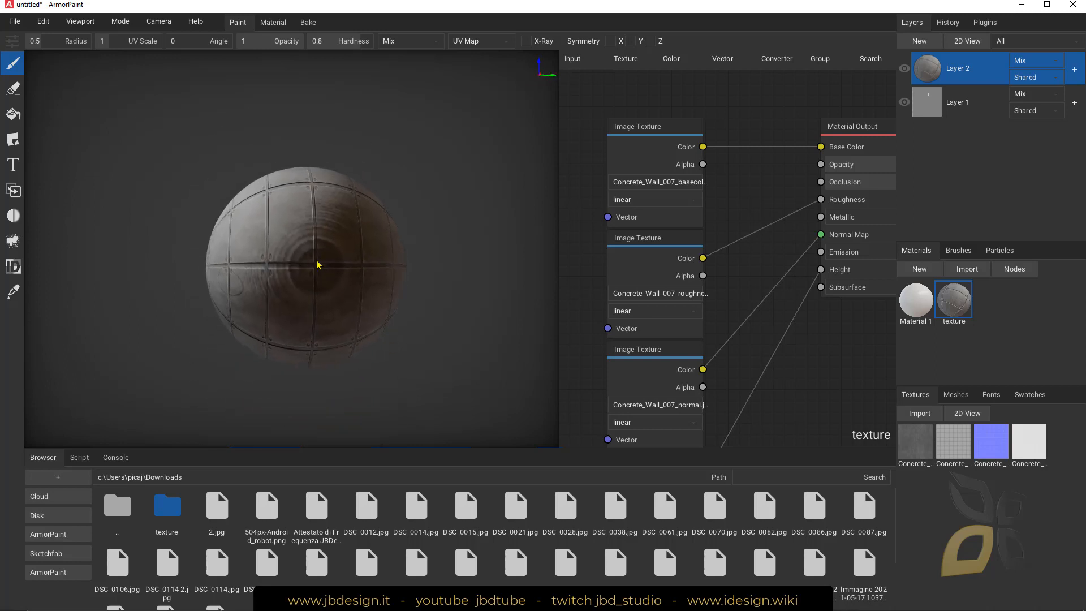
{"action": "scroll", "coordinate": [317, 281], "scroll_direction": "up", "scroll_amount": 3}
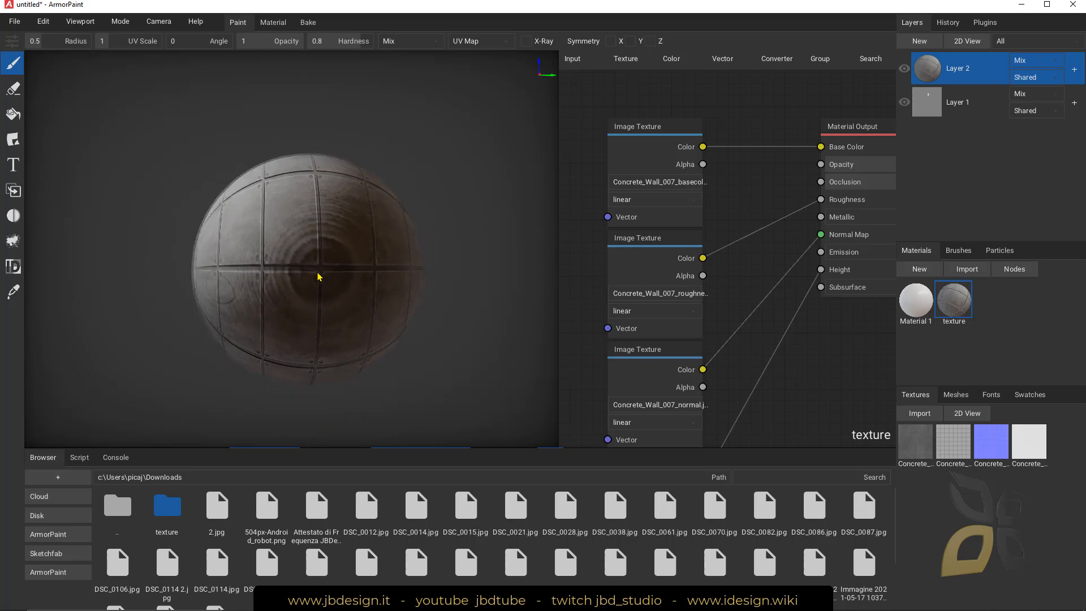
Inspect the concrete panel relief on the sphere from a tilted viewpoint and under changed lighting.
{"action": "scroll", "coordinate": [319, 276], "scroll_direction": "down", "scroll_amount": 4}
{"action": "right_click_drag", "start_coordinate": [293, 308], "coordinate": [260, 253]}
{"action": "scroll", "coordinate": [262, 254], "scroll_direction": "up", "scroll_amount": 3}
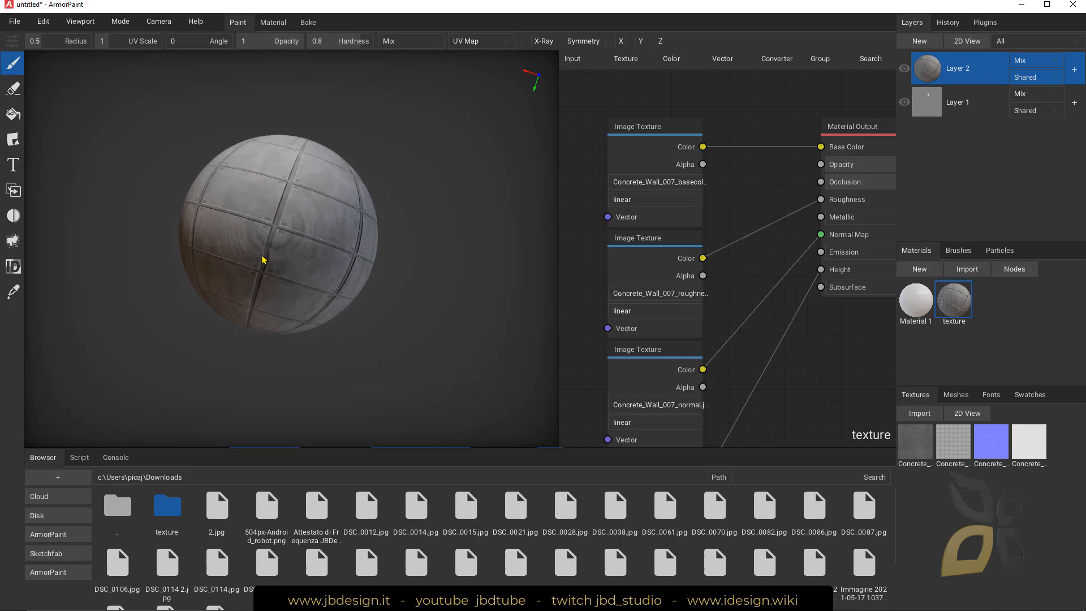
{"action": "middle_click_drag", "start_coordinate": [263, 257], "coordinate": [295, 269]}
{"action": "right_click_drag", "start_coordinate": [294, 270], "coordinate": [261, 238]}
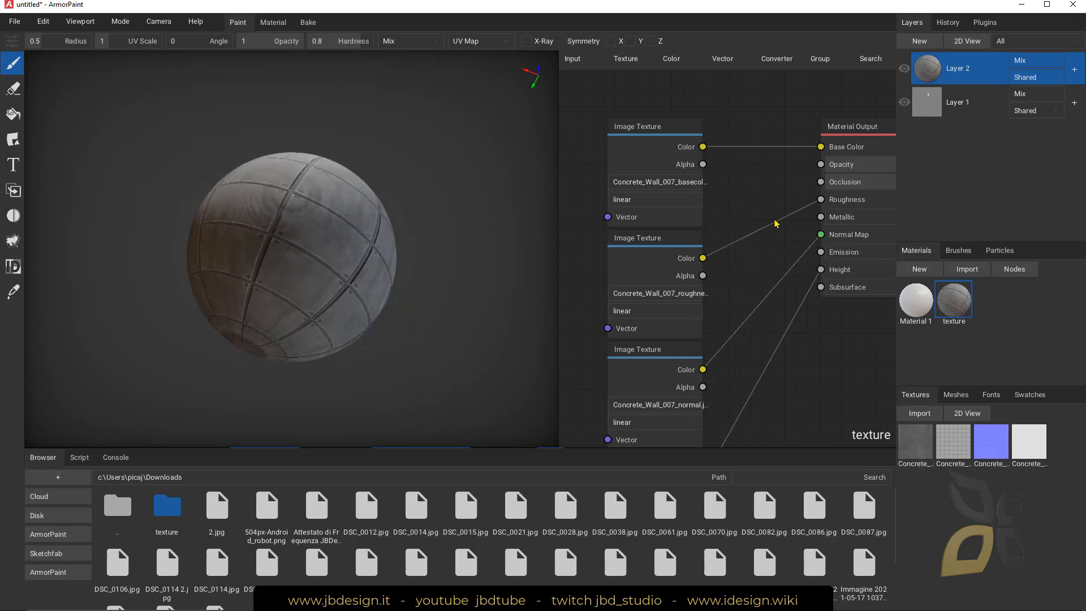
Move the Material Output node lower in the node graph, clear of the Image Texture nodes.
{"action": "middle_click_drag", "start_coordinate": [844, 131], "coordinate": [756, 104]}
{"action": "left_click_drag", "start_coordinate": [756, 104], "coordinate": [771, 226]}
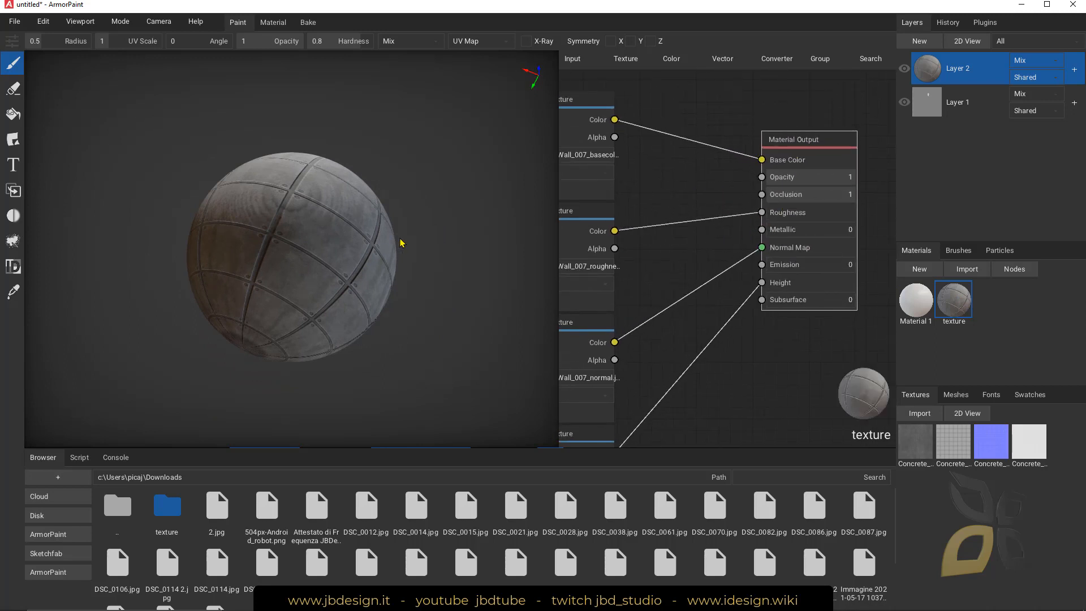
{"action": "middle_click_drag", "start_coordinate": [585, 212], "coordinate": [625, 219]}
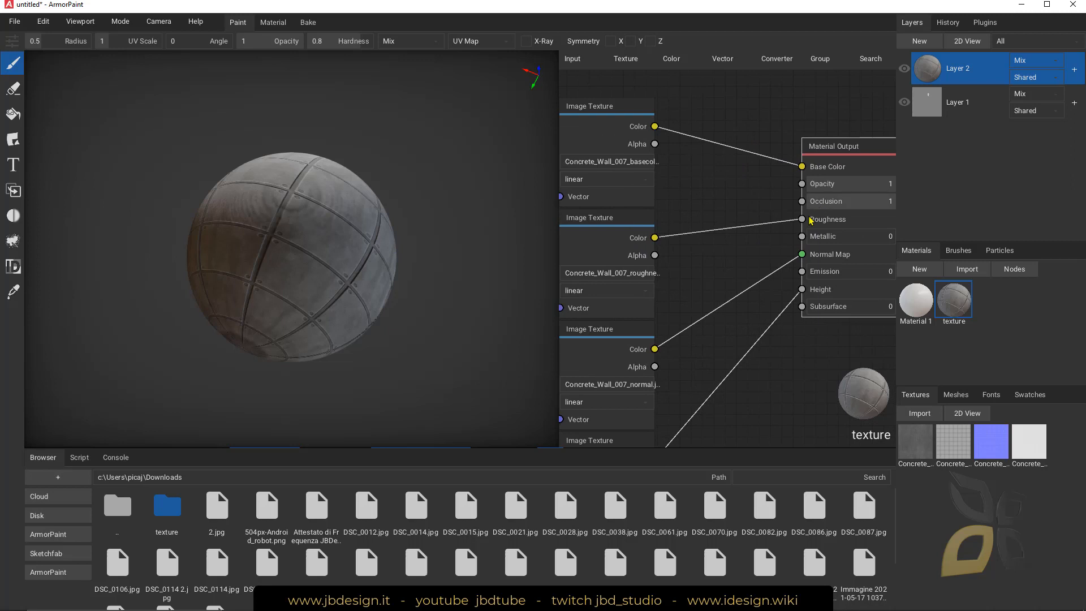
Disconnect the roughness texture from the Material Output's Roughness input and inspect the sphere's reflections.
{"action": "left_click_drag", "start_coordinate": [802, 223], "coordinate": [768, 213]}
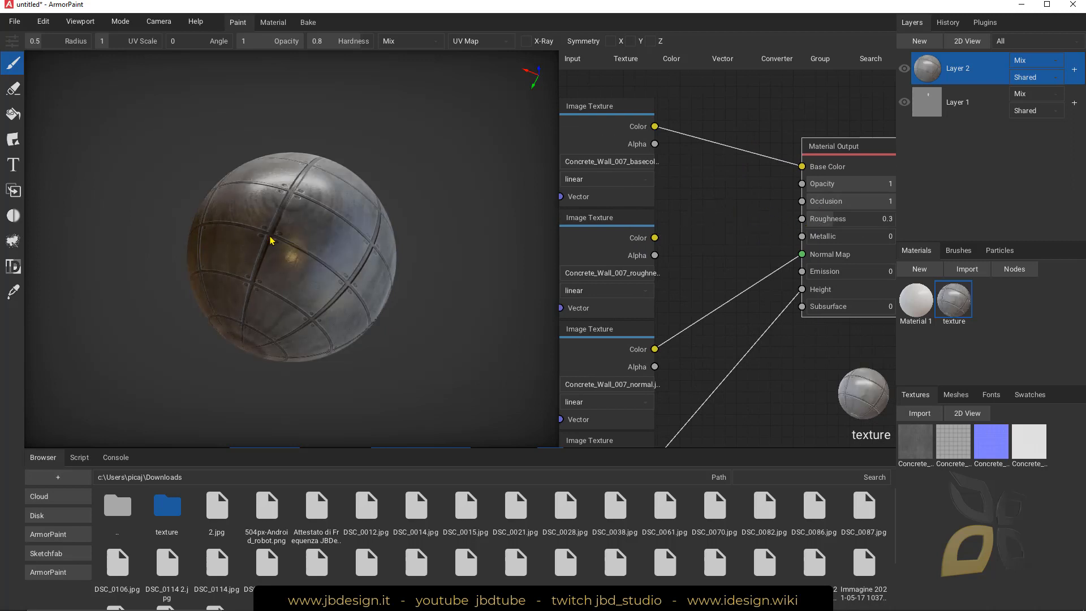
{"action": "mouse_move", "coordinate": [334, 276]}
{"action": "right_mouse_down"}
{"action": "mouse_move", "coordinate": [310, 241]}
{"action": "mouse_move", "coordinate": [298, 267]}
{"action": "mouse_move", "coordinate": [300, 250]}
{"action": "mouse_move", "coordinate": [329, 285]}
{"action": "mouse_move", "coordinate": [260, 257]}
{"action": "mouse_move", "coordinate": [317, 273]}
{"action": "mouse_move", "coordinate": [276, 274]}
{"action": "mouse_move", "coordinate": [337, 286]}
{"action": "right_mouse_up"}
{"action": "right_click_drag", "start_coordinate": [777, 228], "coordinate": [730, 230]}
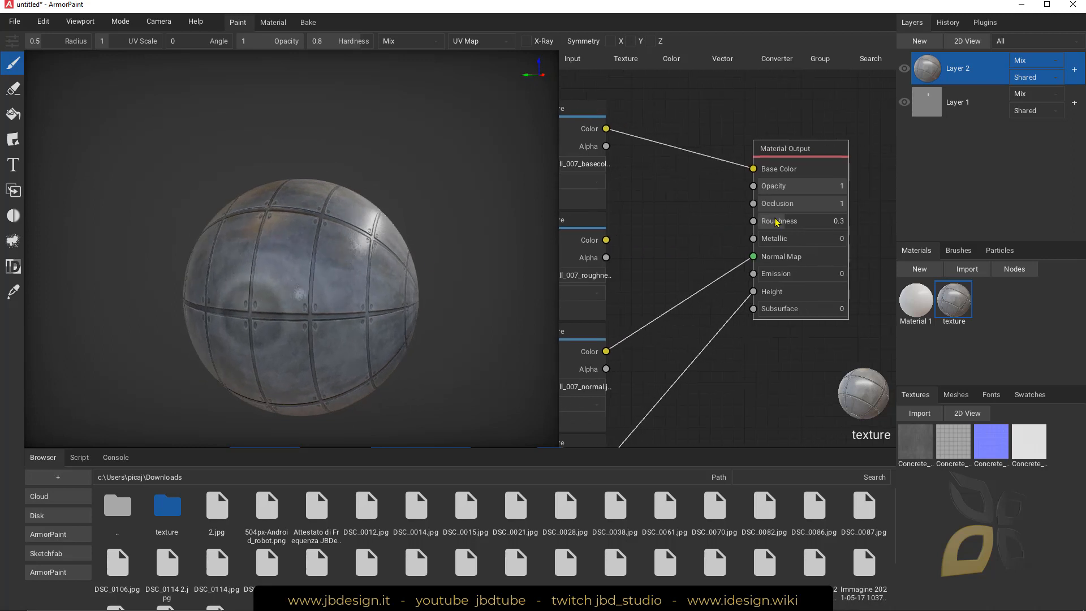
Try Roughness values of 0 and 1 on the Material Output, comparing the sphere's surface for each.
{"action": "left_click_drag", "start_coordinate": [778, 224], "coordinate": [751, 231]}
{"action": "right_click_drag", "start_coordinate": [323, 288], "coordinate": [462, 284]}
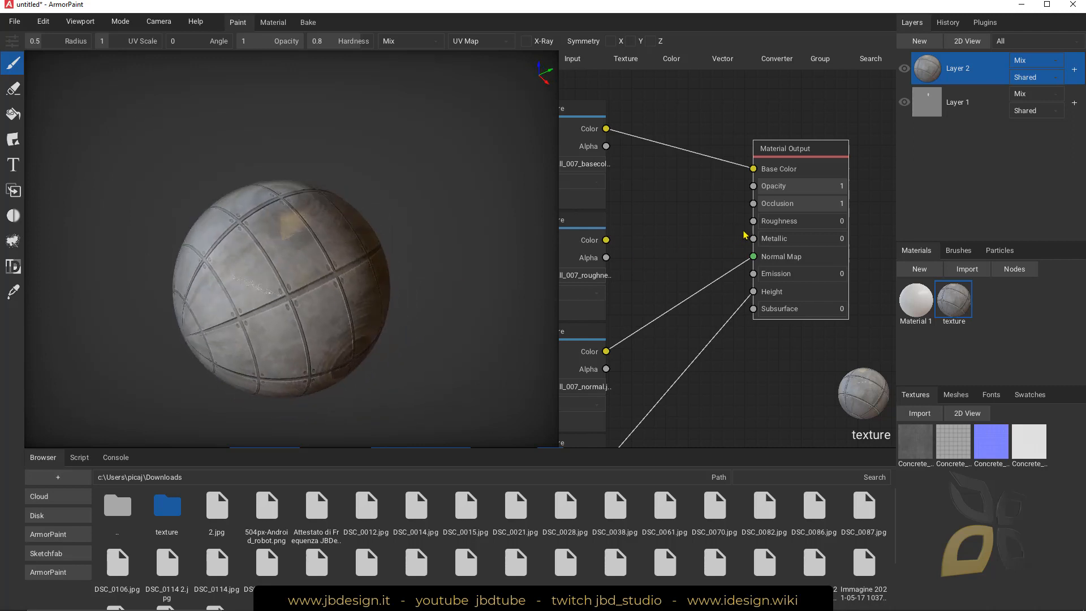
{"action": "left_click_drag", "start_coordinate": [764, 222], "coordinate": [882, 220]}
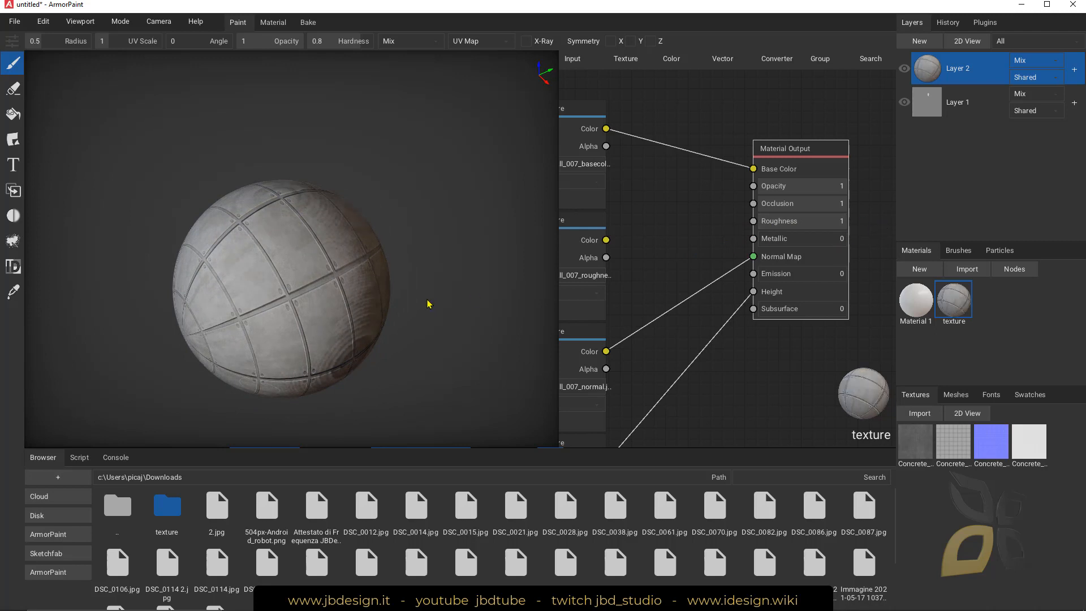
{"action": "right_click_drag", "start_coordinate": [430, 303], "coordinate": [623, 271]}
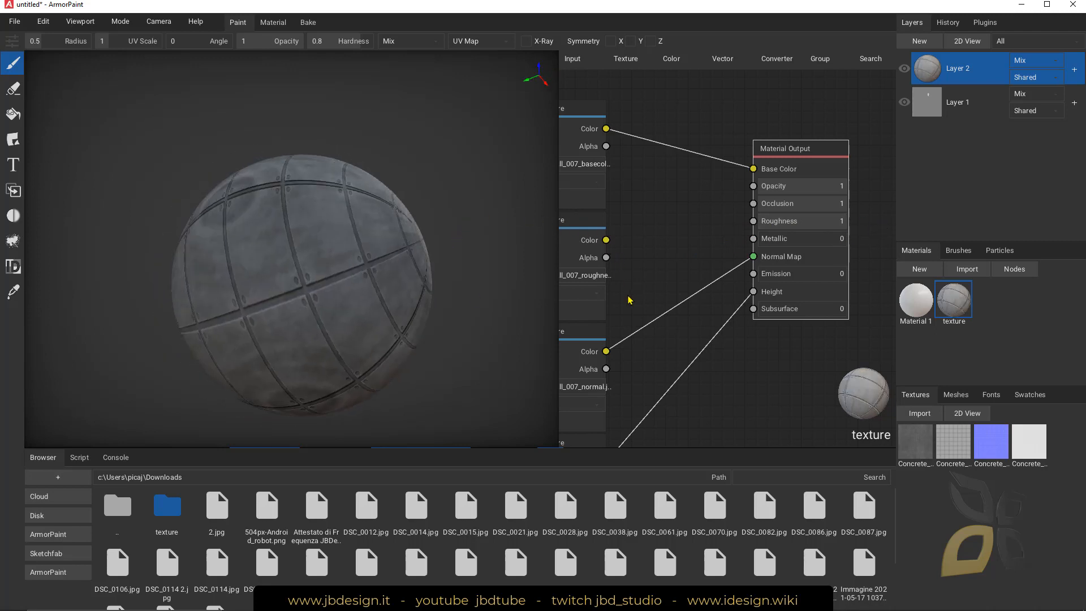
{"action": "right_click_drag", "start_coordinate": [316, 259], "coordinate": [446, 261]}
{"action": "right_click_drag", "start_coordinate": [562, 269], "coordinate": [672, 240]}
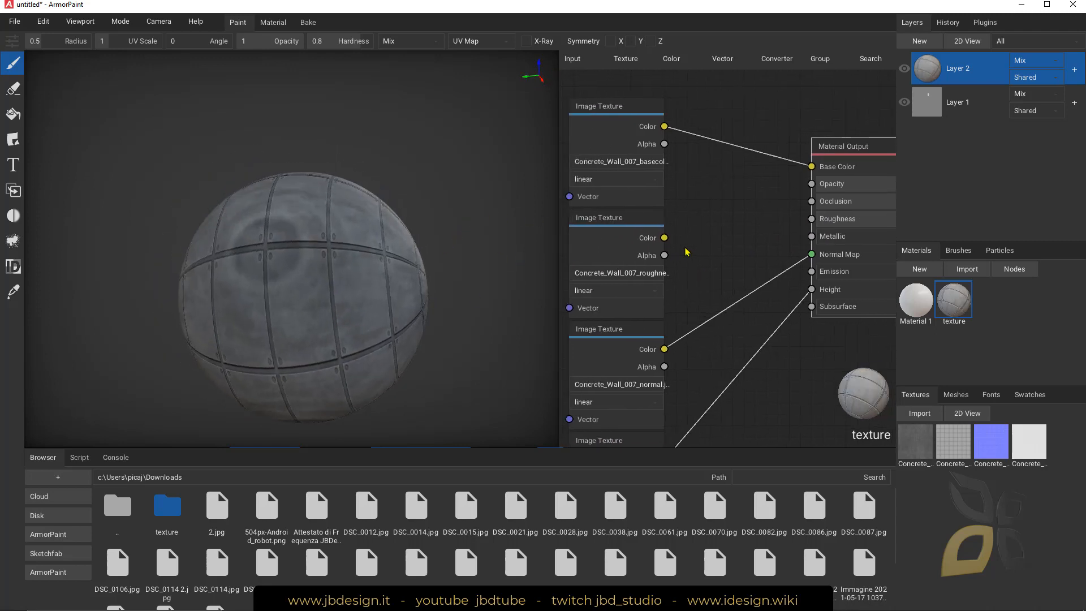
Reconnect the roughness texture's Color output to the Material Output's Roughness input and check the sphere.
{"action": "left_click_drag", "start_coordinate": [719, 237], "coordinate": [813, 219]}
{"action": "mouse_move", "coordinate": [281, 309]}
{"action": "right_mouse_down"}
{"action": "mouse_move", "coordinate": [189, 342]}
{"action": "mouse_move", "coordinate": [288, 306]}
{"action": "right_mouse_up"}
{"action": "right_click_drag", "start_coordinate": [533, 277], "coordinate": [620, 219]}
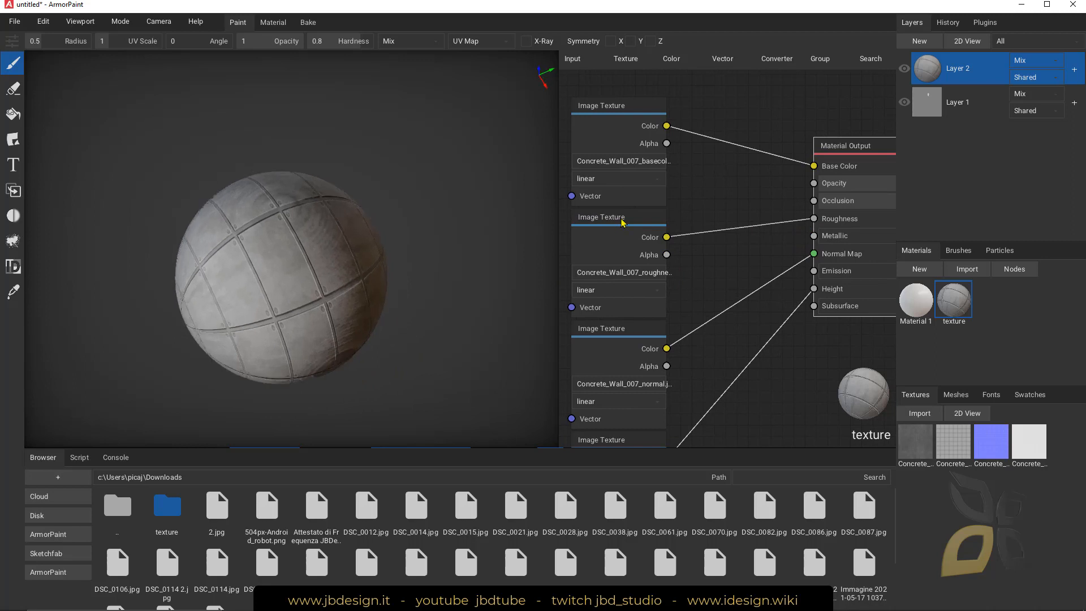
Spread out the four Image Texture nodes and the Material Output node so their connections are easier to read.
{"action": "scroll", "coordinate": [607, 220], "scroll_direction": "down", "scroll_amount": 1}
{"action": "left_click_drag", "start_coordinate": [606, 219], "coordinate": [589, 219]}
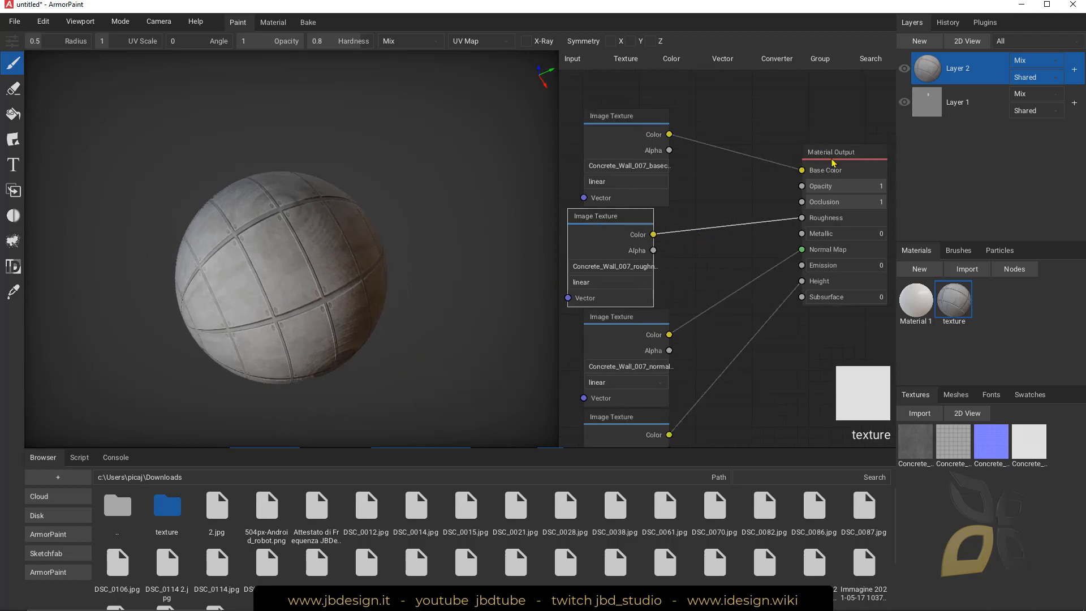
{"action": "left_click_drag", "start_coordinate": [834, 166], "coordinate": [841, 174]}
{"action": "left_click_drag", "start_coordinate": [627, 116], "coordinate": [611, 98]}
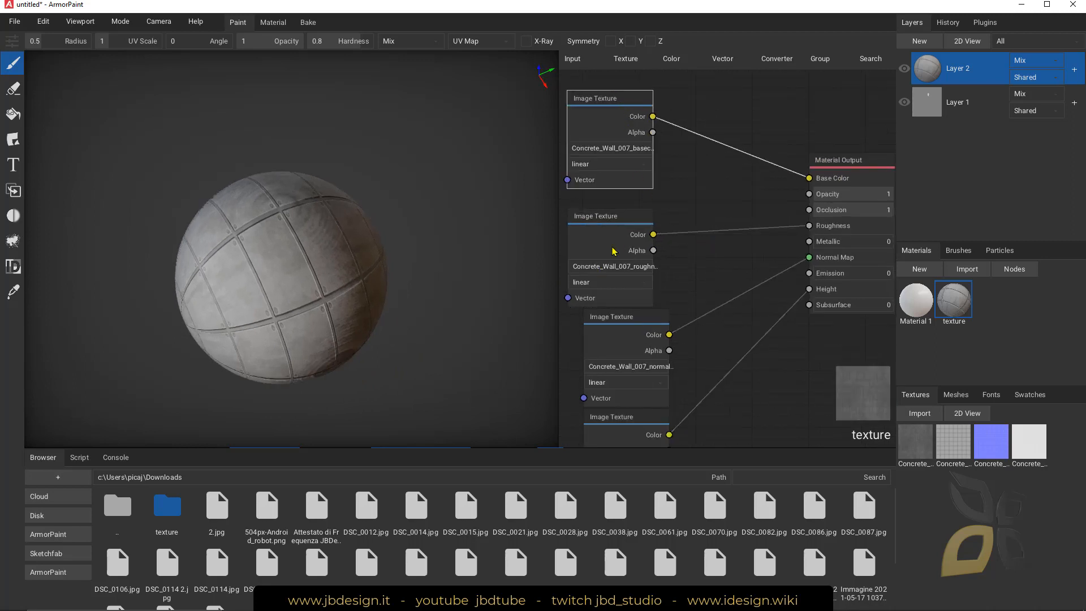
{"action": "left_click_drag", "start_coordinate": [615, 217], "coordinate": [611, 211]}
{"action": "mouse_move", "coordinate": [640, 420]}
{"action": "left_mouse_down"}
{"action": "mouse_move", "coordinate": [642, 391]}
{"action": "mouse_move", "coordinate": [643, 429]}
{"action": "left_mouse_up"}
{"action": "left_click_drag", "start_coordinate": [648, 319], "coordinate": [632, 325]}
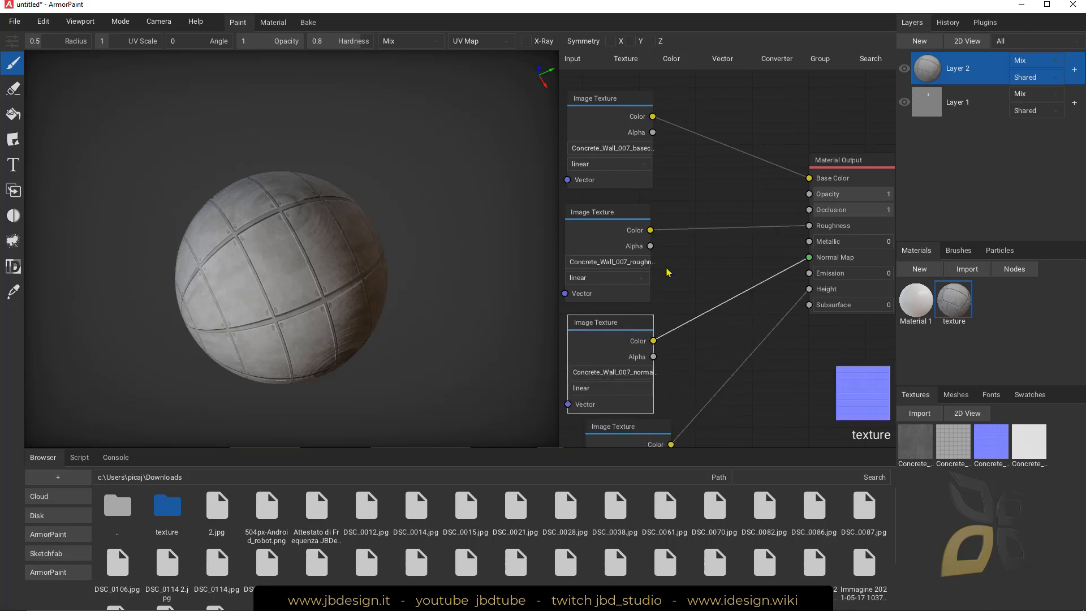
{"action": "left_click", "coordinate": [662, 242]}
{"action": "scroll", "coordinate": [674, 274], "scroll_direction": "down", "scroll_amount": 1}
{"action": "scroll", "coordinate": [686, 245], "scroll_direction": "down", "scroll_amount": 1}
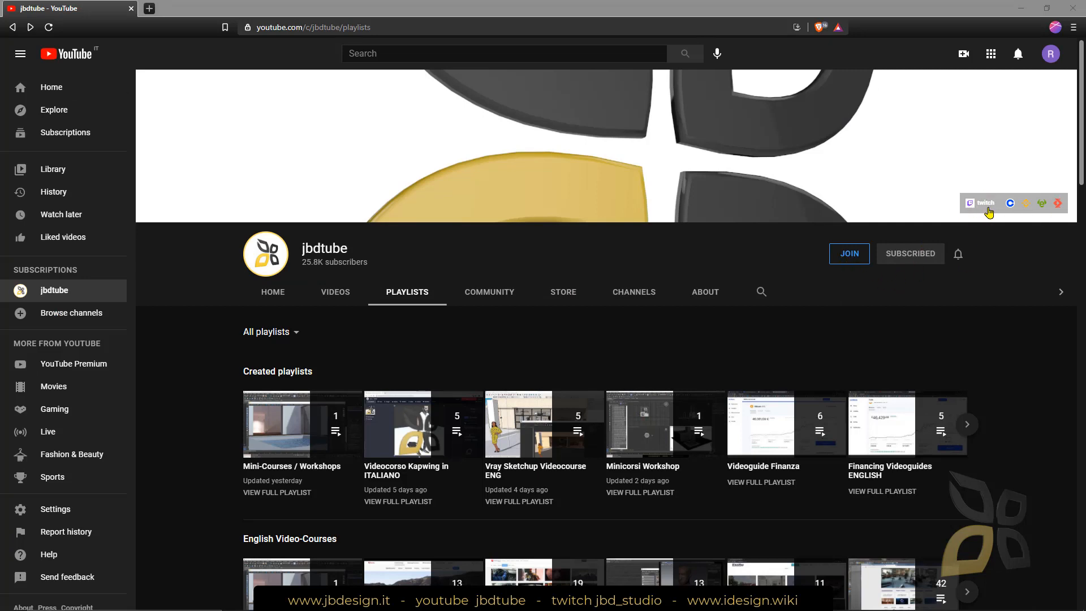
Switch to the jbdtube YouTube channel in the browser and view its store and uploaded videos.
{"action": "left_click", "coordinate": [555, 297]}
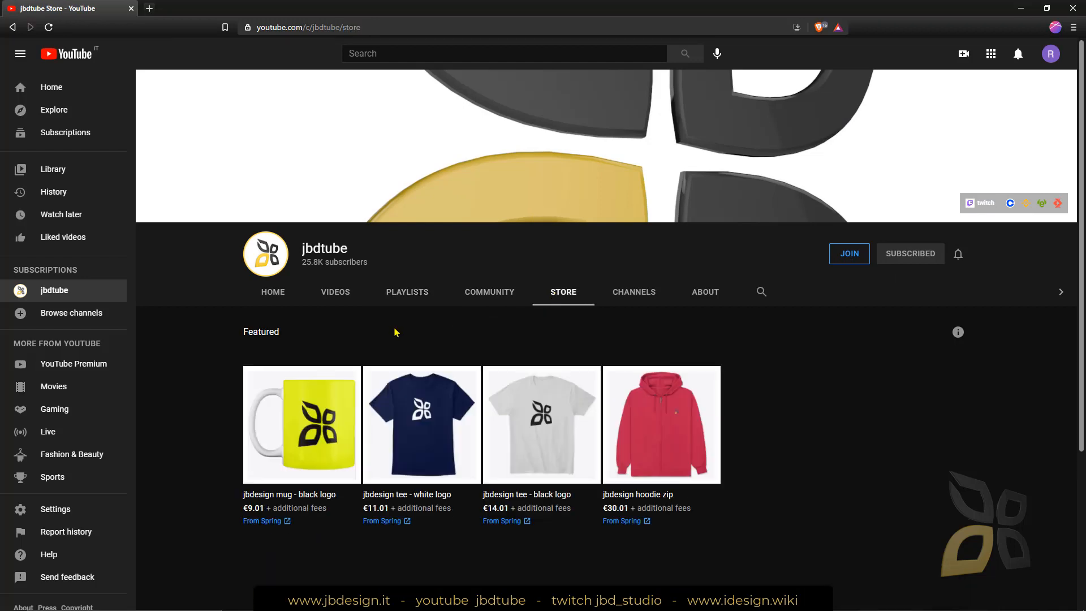
{"action": "left_click", "coordinate": [347, 295]}
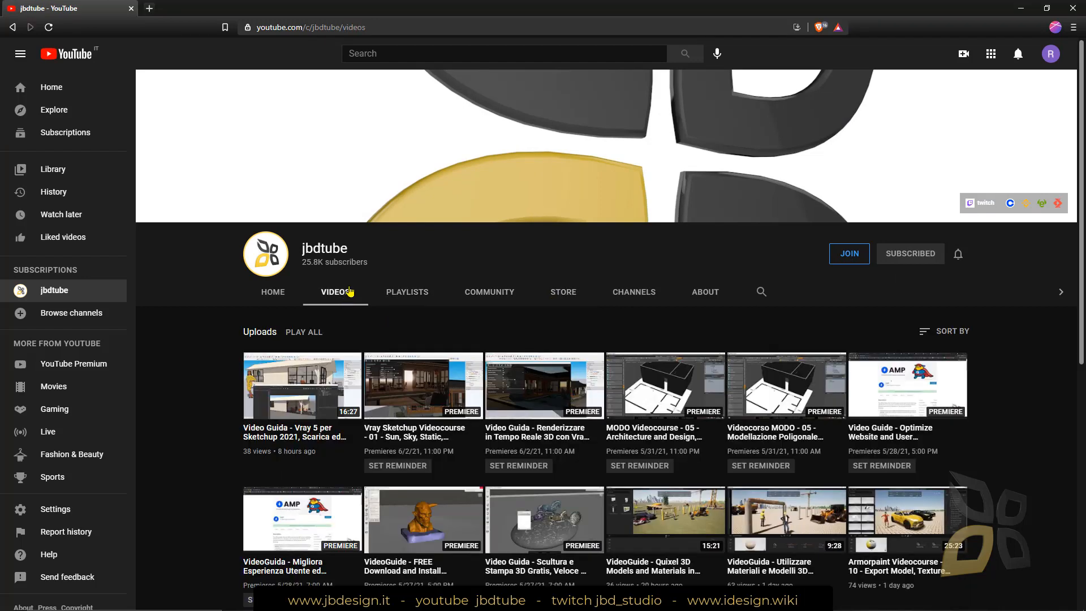